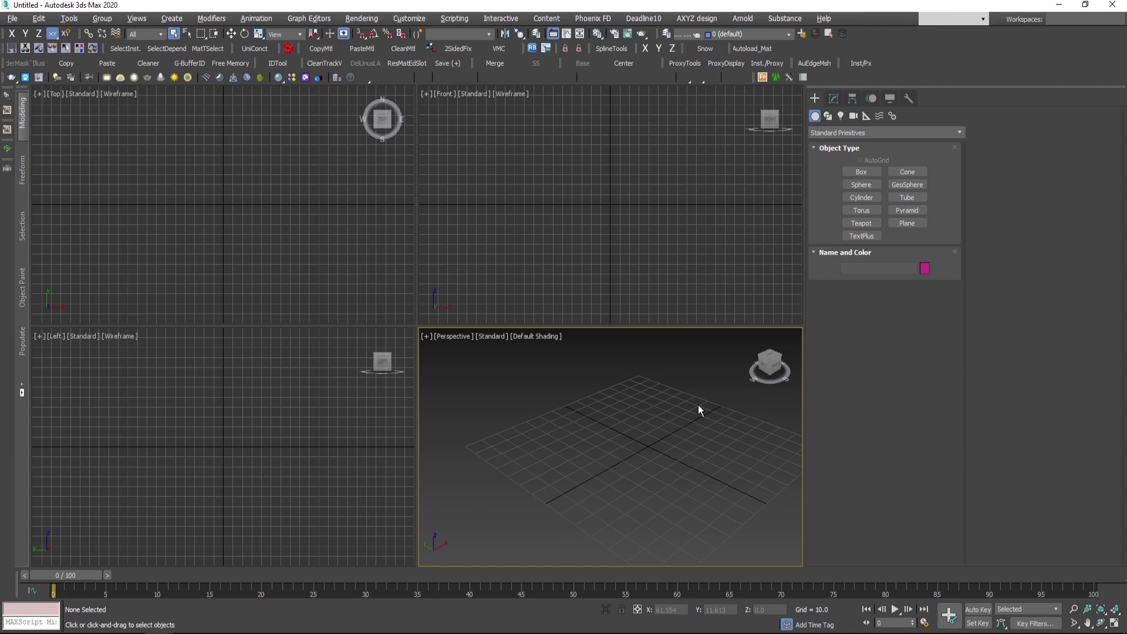
Maximize the Perspective view and draw a box near the grid centre.
middle_click_drag(698, 404, 656, 432)
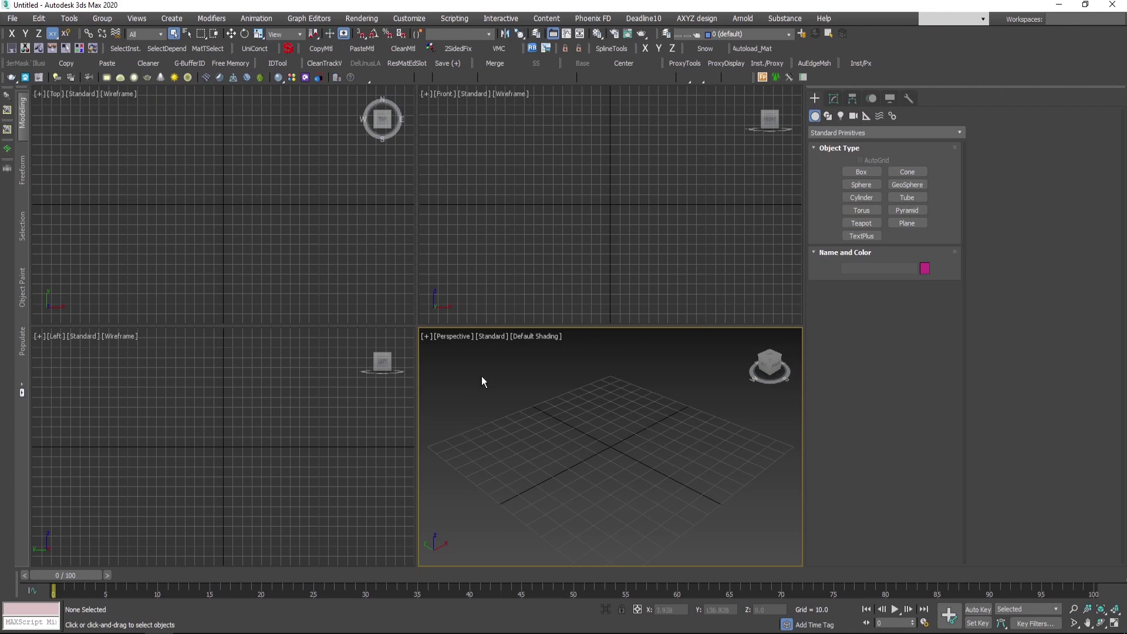
key("alt+w")
key("b")
left_click_drag(394, 295, 428, 414)
left_click(410, 314)
right_click(589, 346)
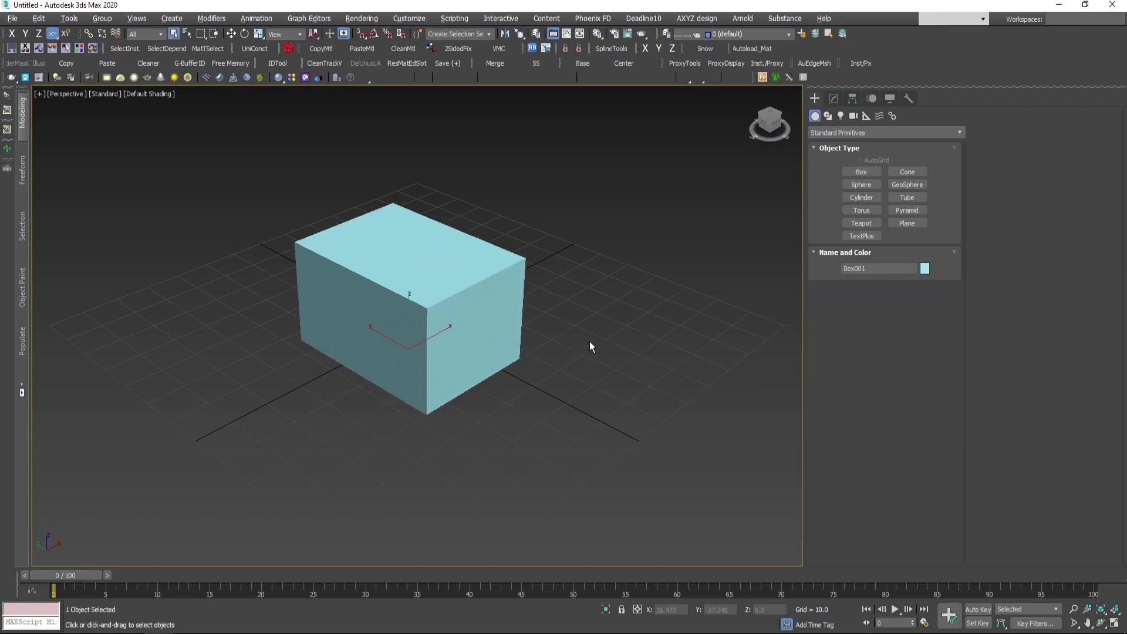
Switch to the Top view and pan to recentre the box.
key("t")
middle_click_drag(513, 353, 563, 350)
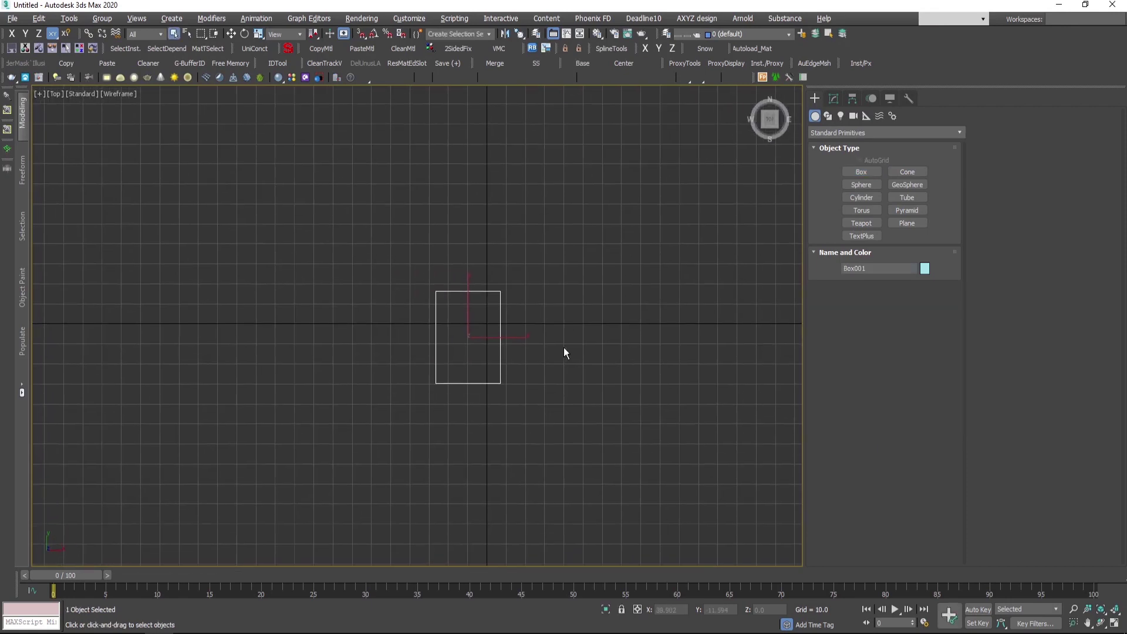
left_click(841, 116)
Create a VRaySun targeted at the box, accepting V-Ray as renderer and a VRaySky environment map.
left_click(851, 133)
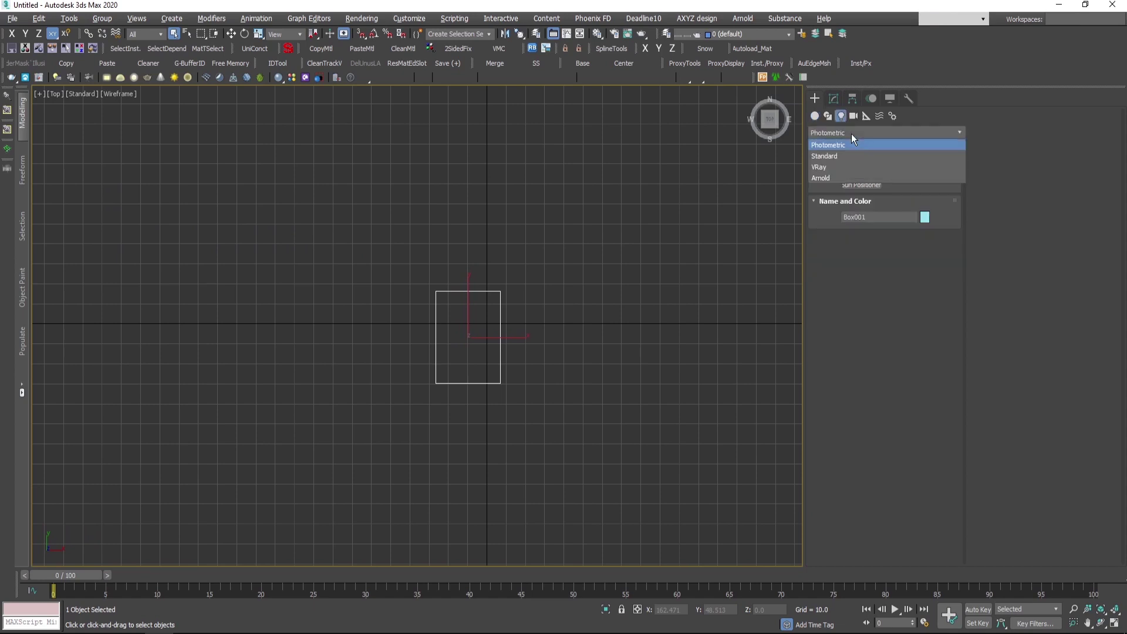
left_click(841, 168)
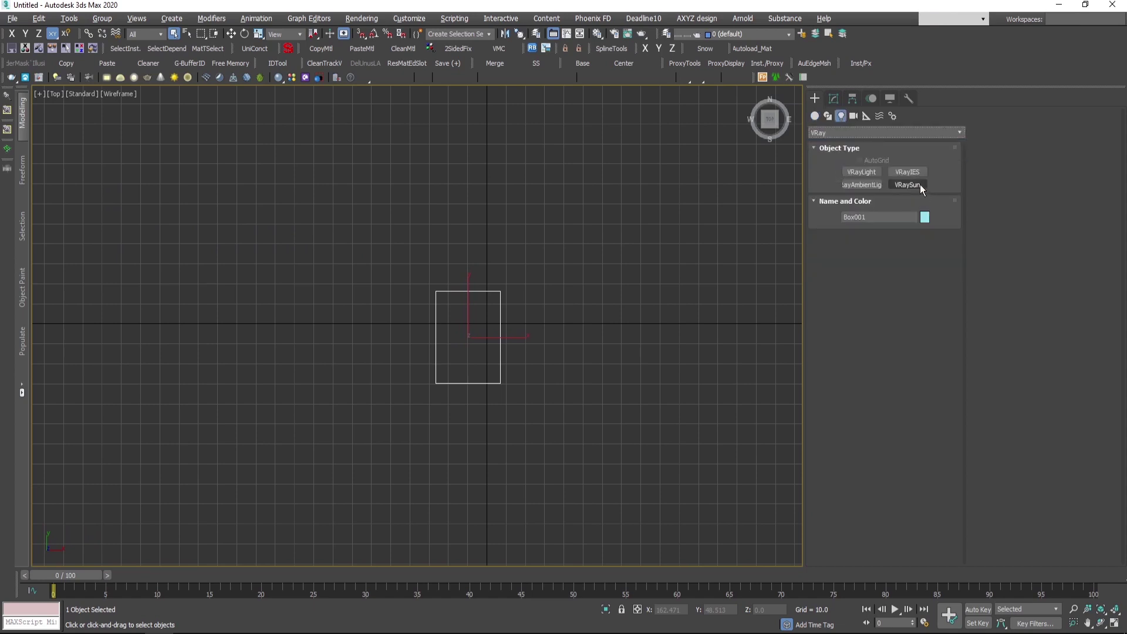
left_click(173, 78)
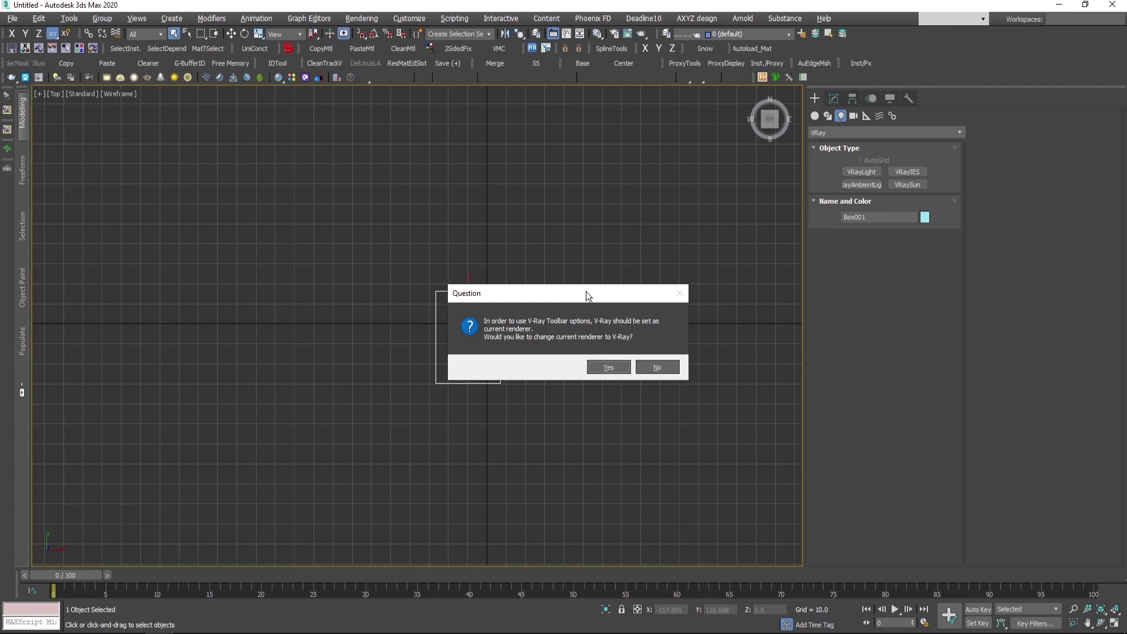
left_click(609, 367)
left_click_drag(587, 485, 453, 319)
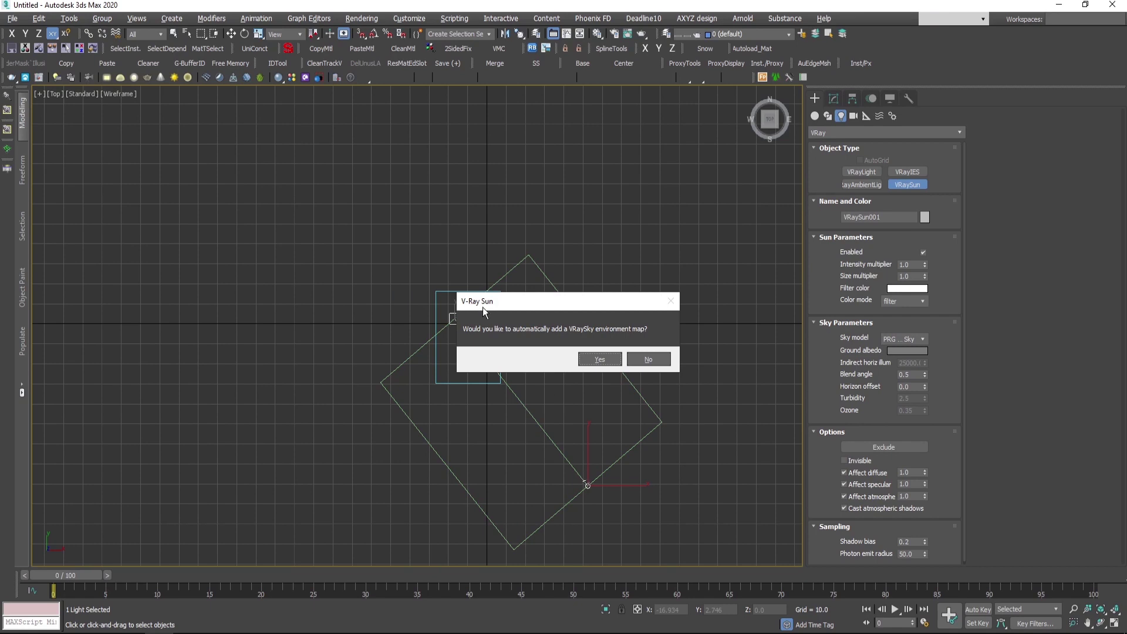
left_click(618, 363)
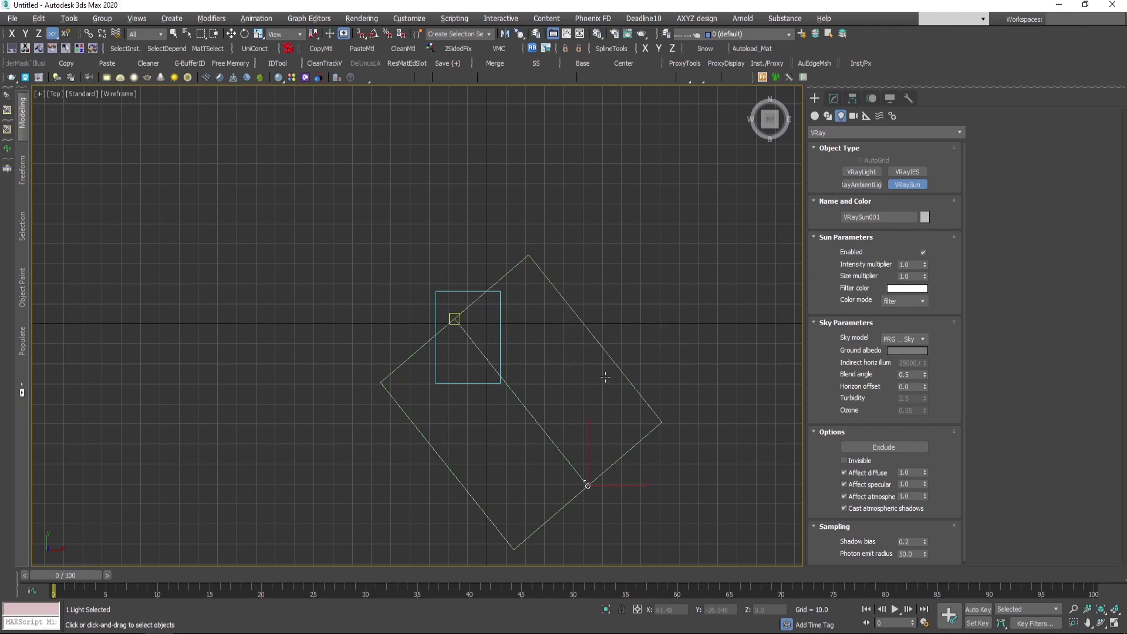
mouse_move(602, 375)
middle_mouse_down()
mouse_move(521, 368)
mouse_move(548, 309)
mouse_move(612, 385)
middle_mouse_up()
Move the VRaySun 60.26 units up along Z, then deselect it and orbit the shaded view.
key("w")
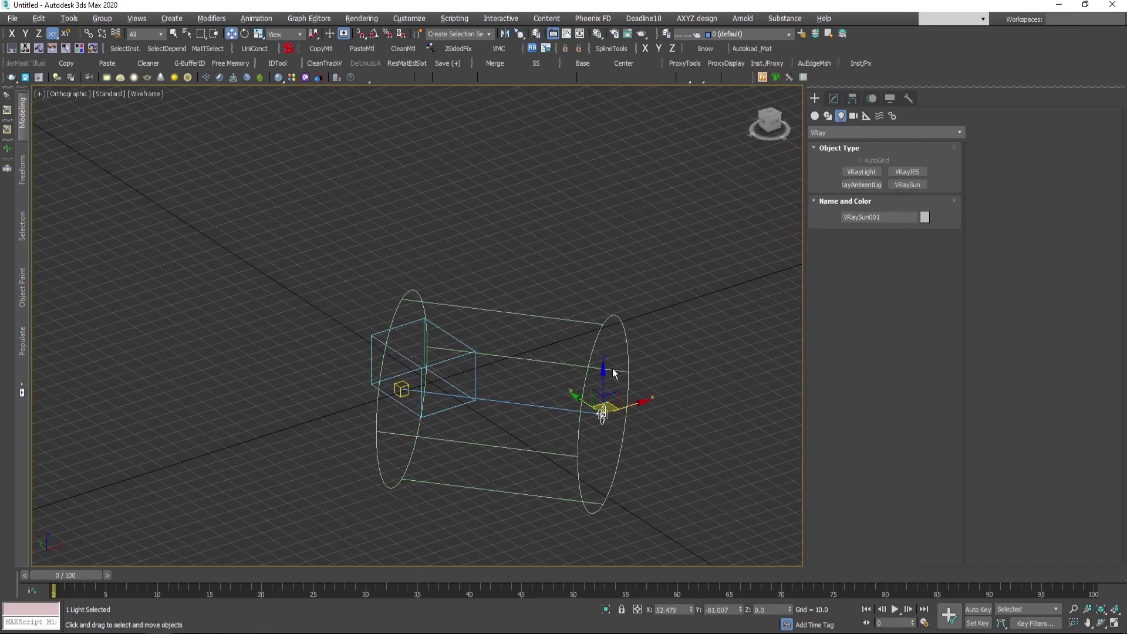
left_click_drag(598, 385, 465, 308)
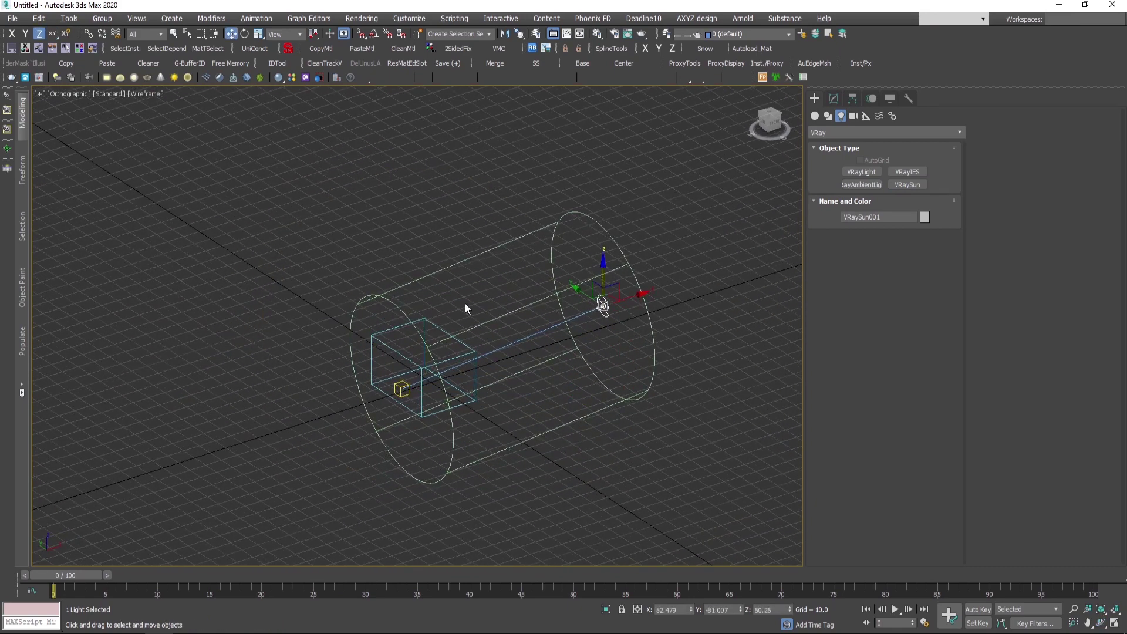
left_click(495, 264)
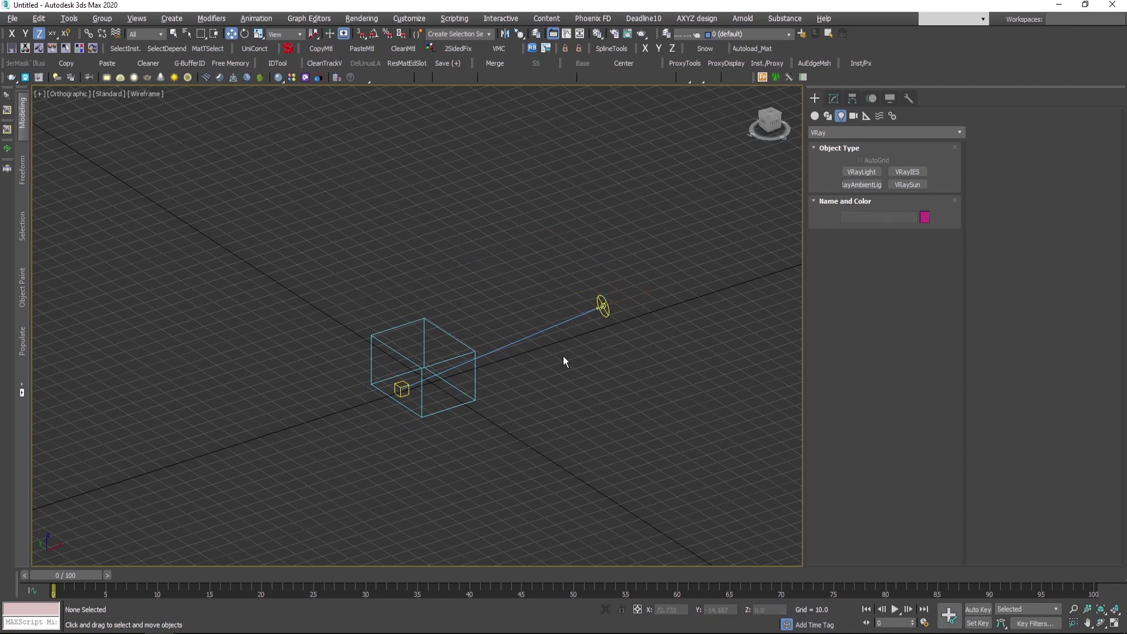
key("F3")
middle_click_drag(562, 355, 496, 290, "alt")
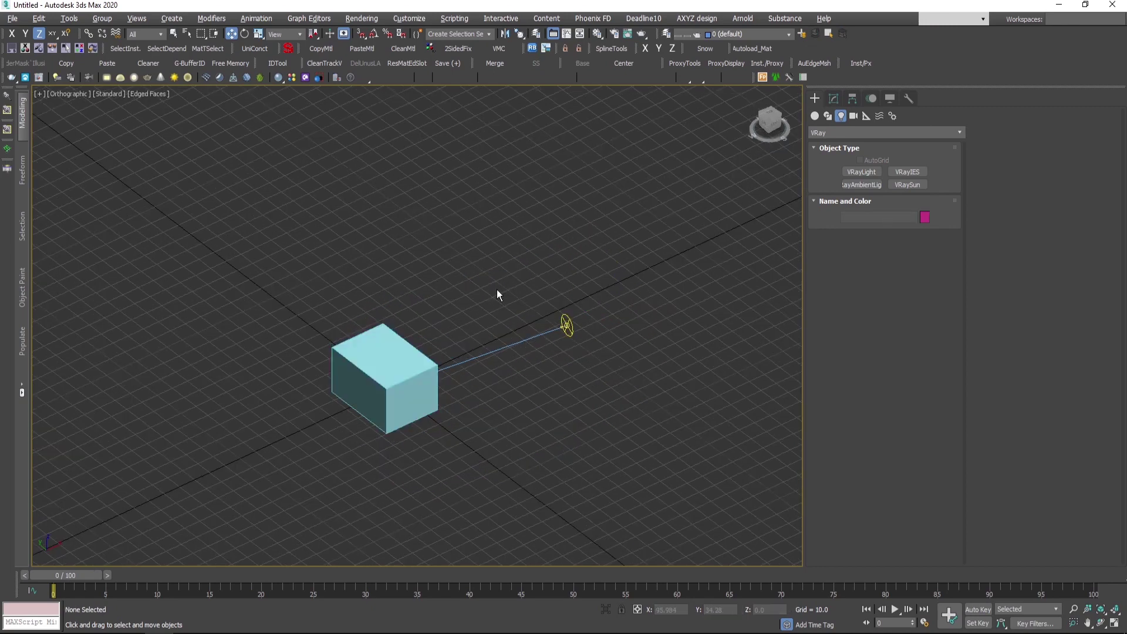
key("8")
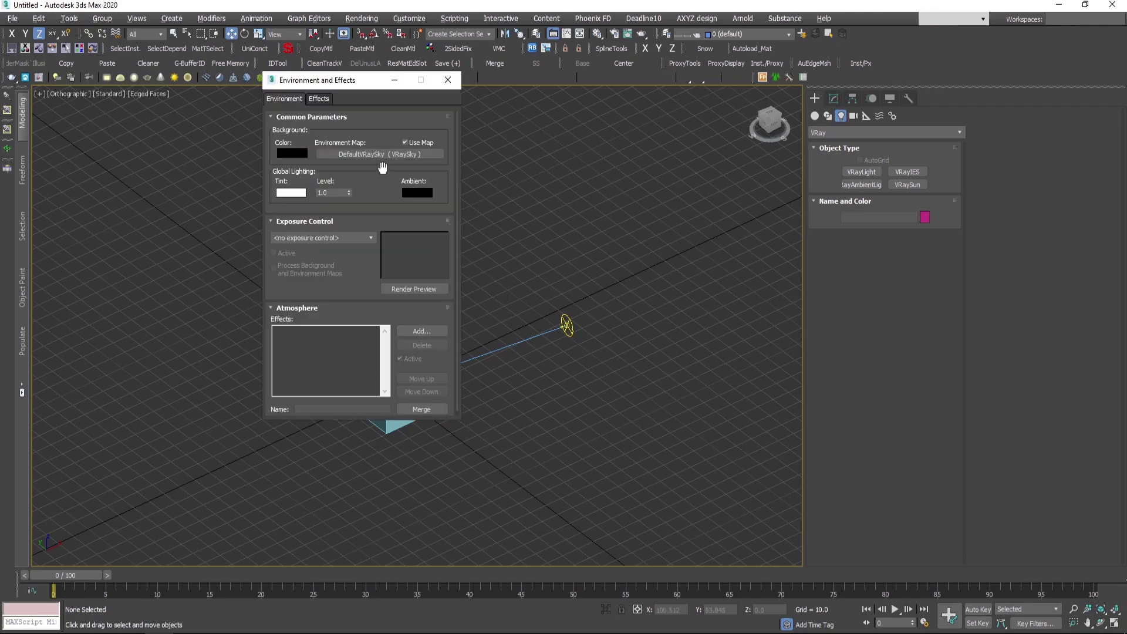
Switch exposure control to Physical Camera Exposure Control with an Exposure Value of 13 EV.
left_click_drag(346, 82, 281, 118)
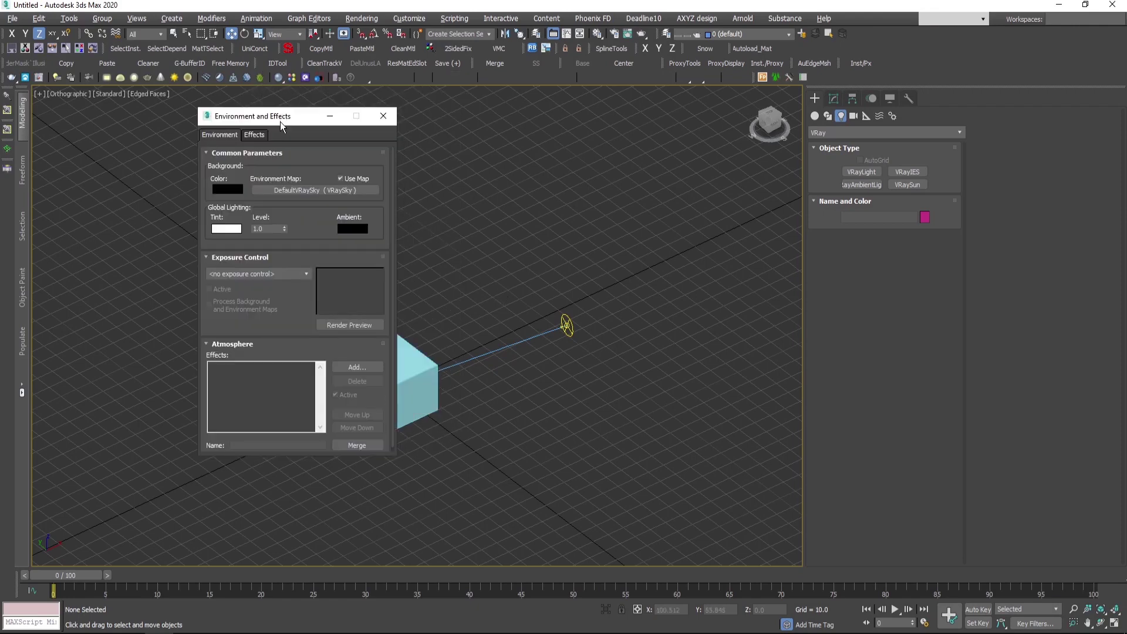
left_click(241, 275)
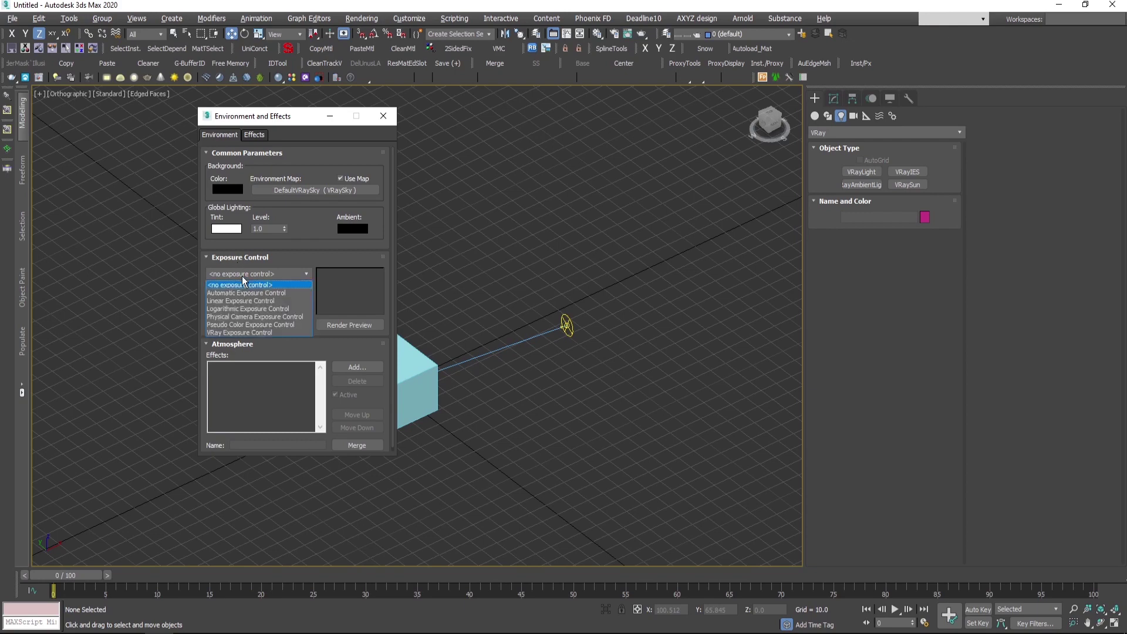
left_click(254, 319)
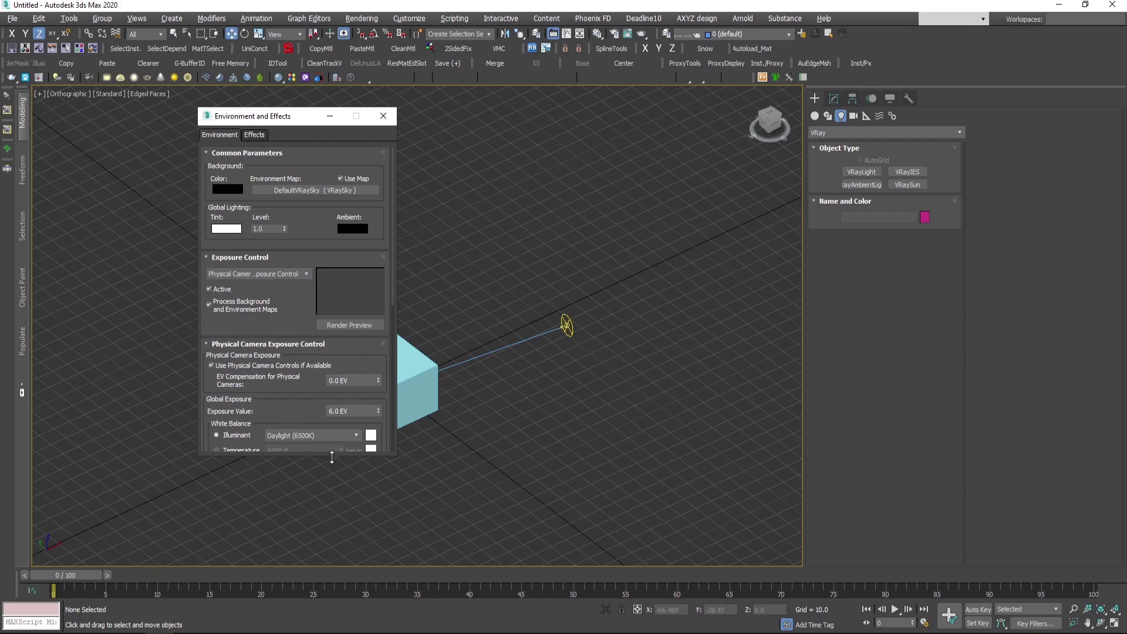
left_click_drag(333, 454, 335, 498)
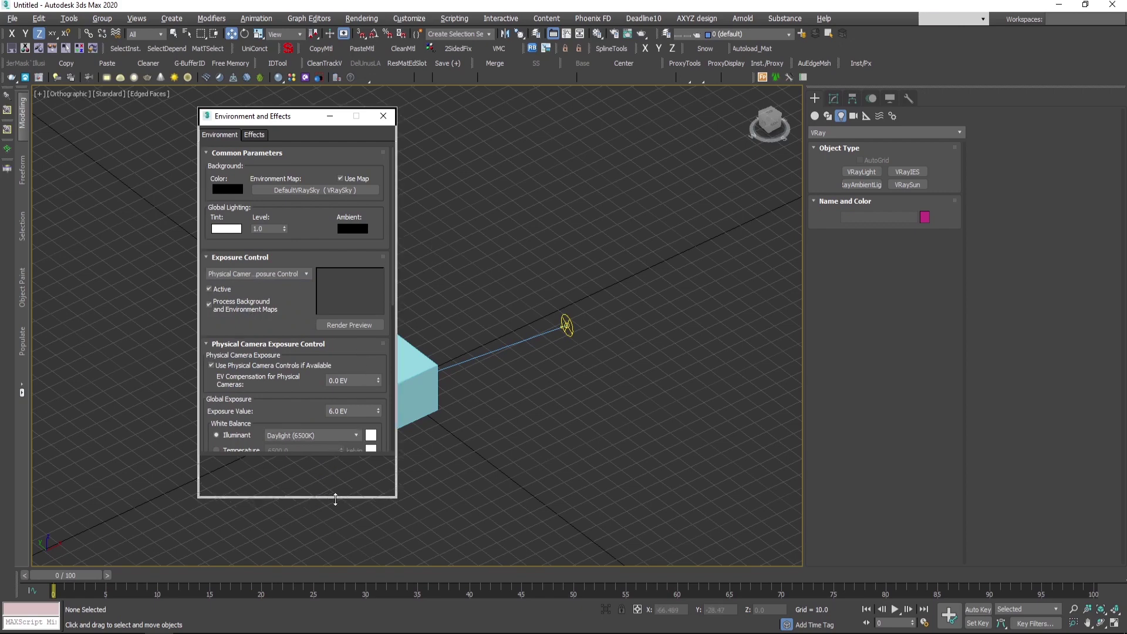
left_click(356, 412)
left_click_drag(356, 412, 300, 408)
type("13")
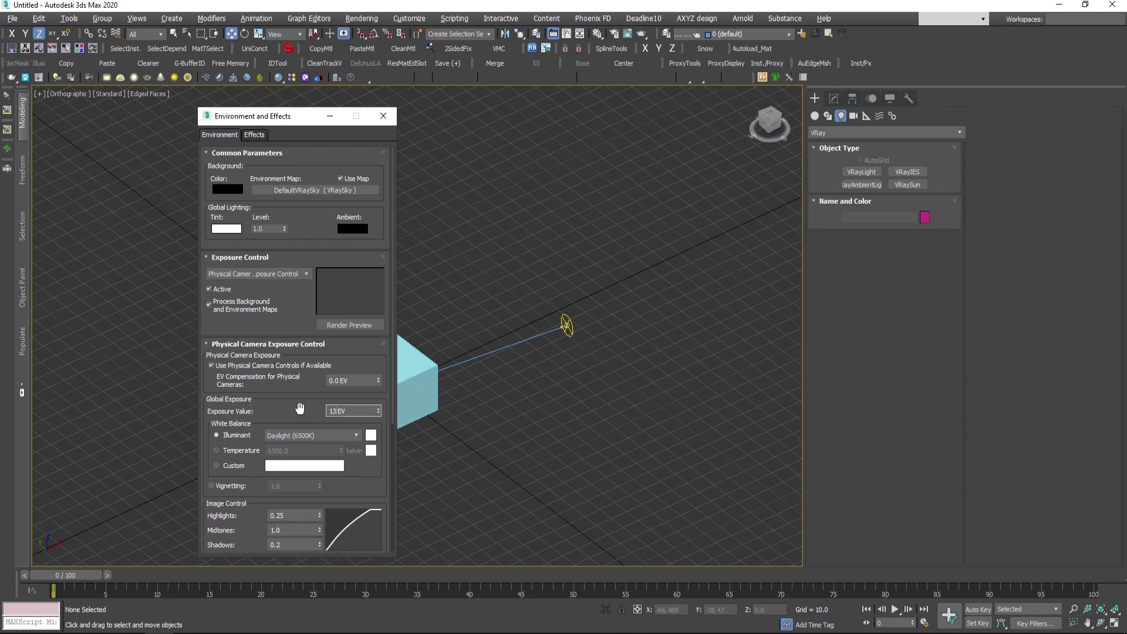
key("Return")
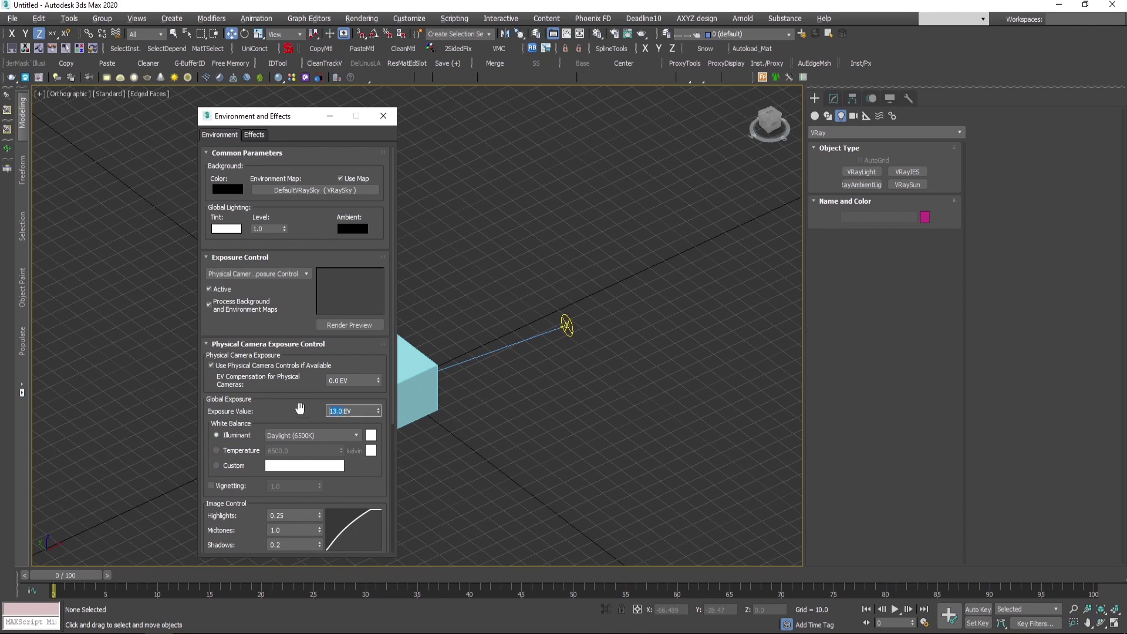
left_click(382, 116)
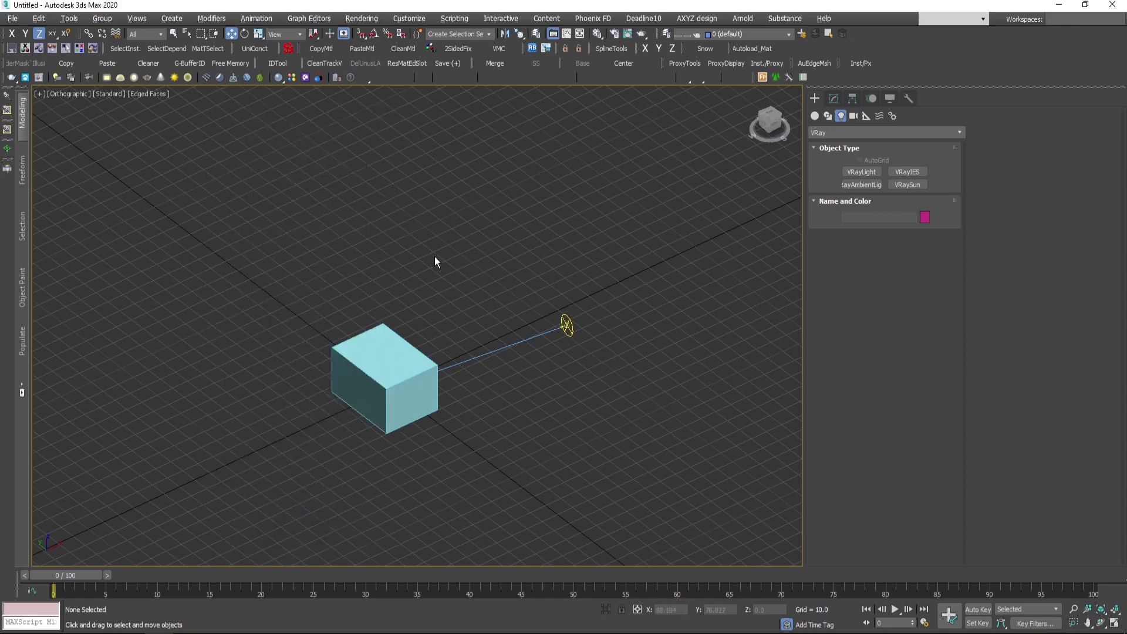
Render the view, start V-Ray interactive rendering, and place a VRaySun in the scene.
scroll(434, 256, "up", 2)
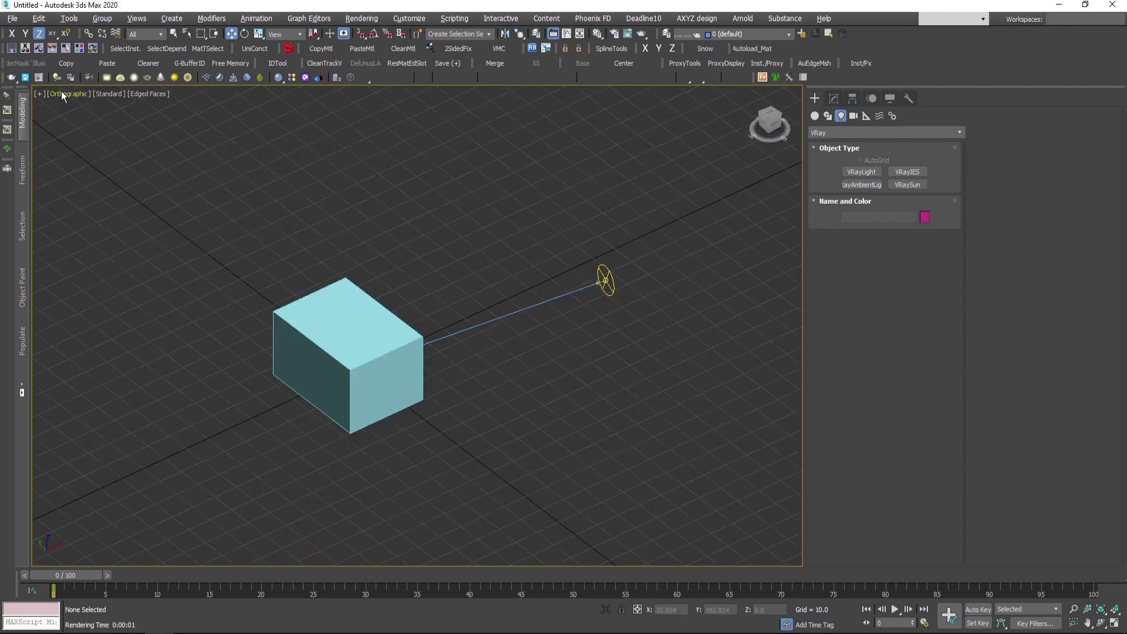
left_click(24, 76)
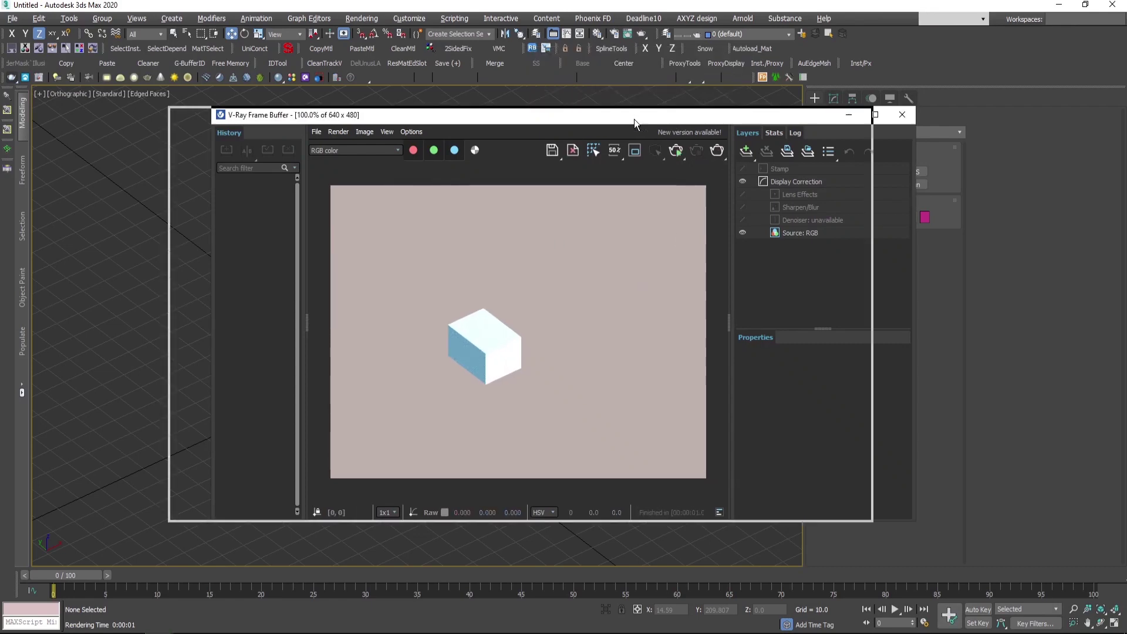
left_click_drag(634, 119, 435, 118)
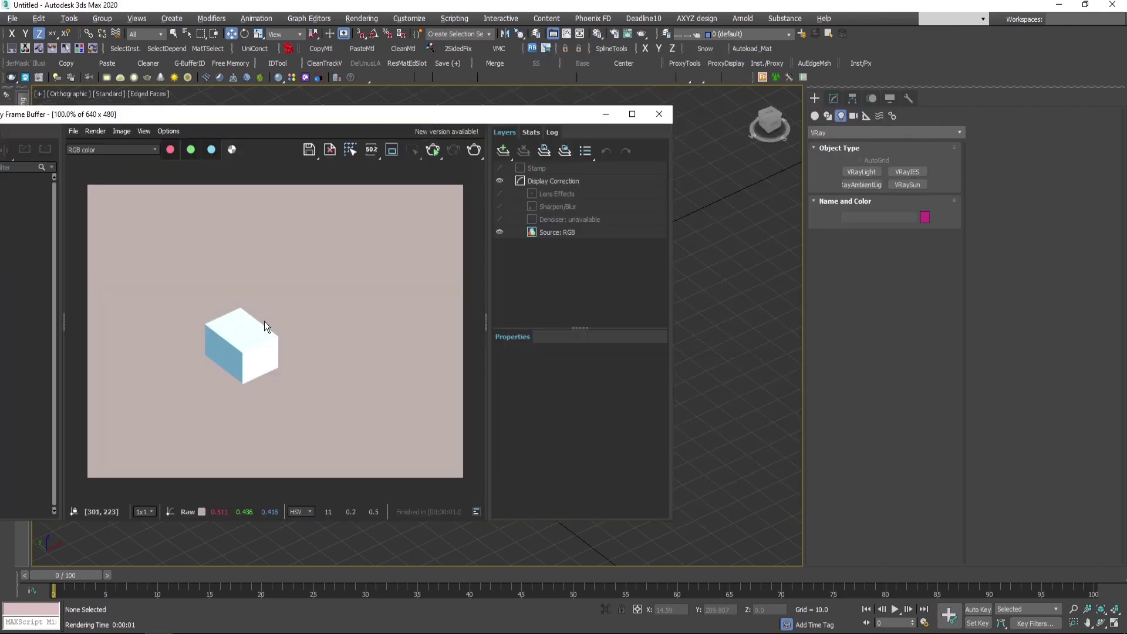
left_click(433, 151)
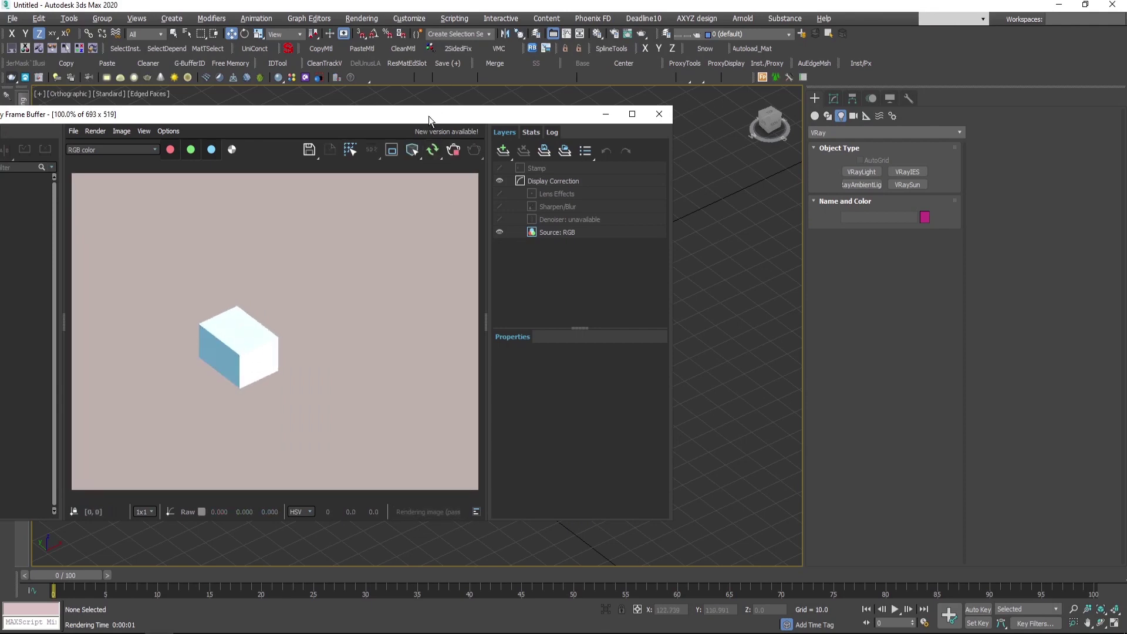
left_click_drag(428, 119, 347, 126)
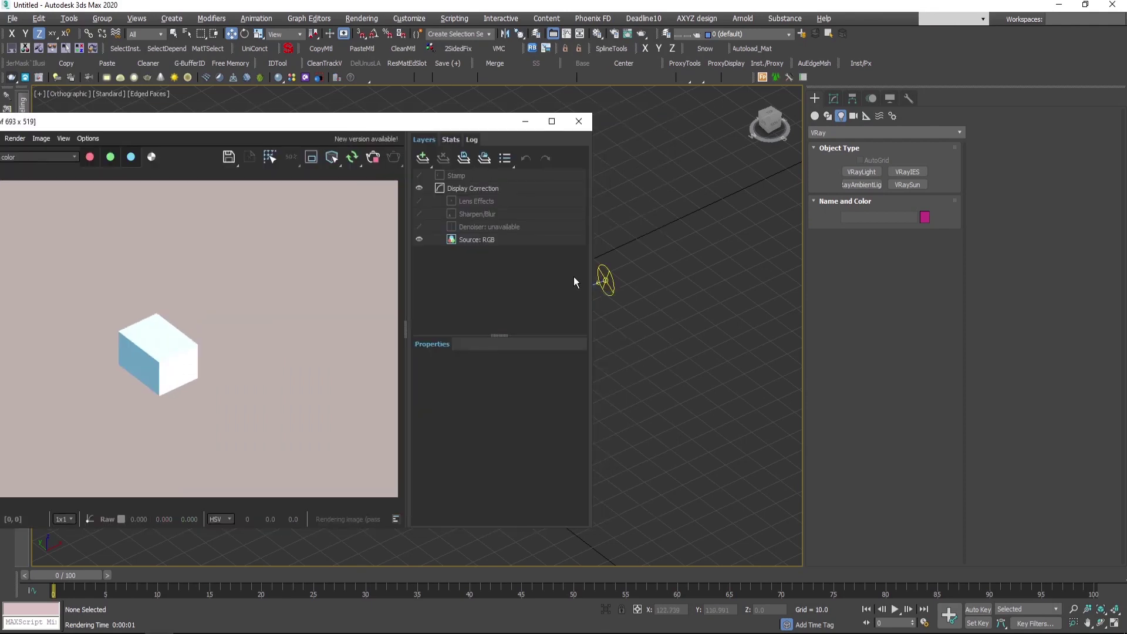
left_click(605, 279)
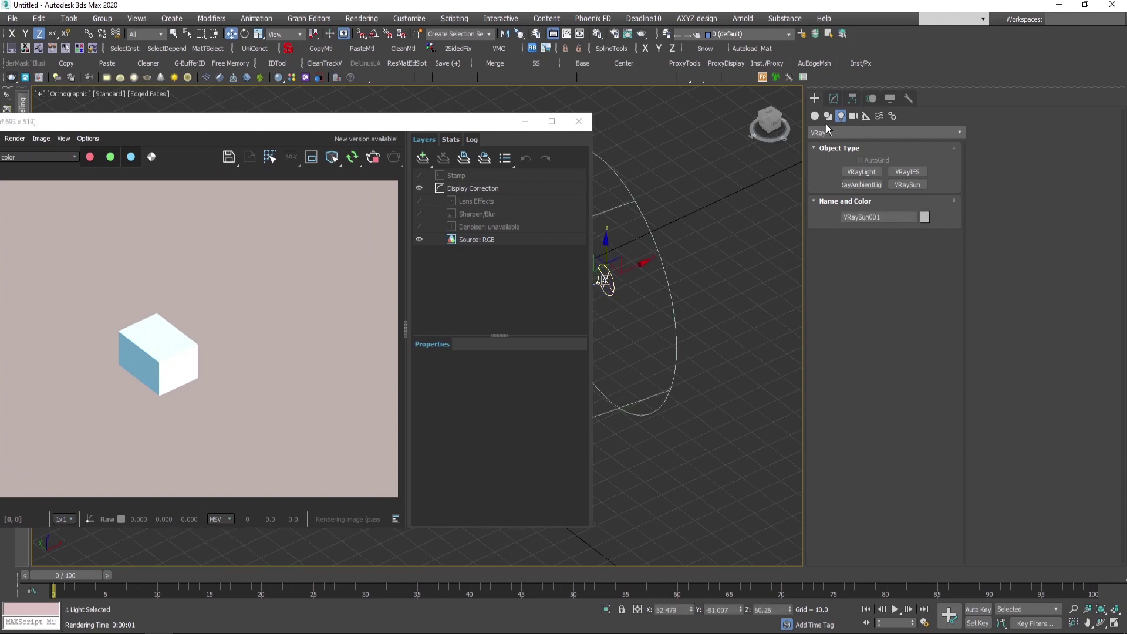
middle_click_drag(699, 262, 786, 258)
Set the VRaySun intensity multiplier to 0.3 in Sun Parameters and deselect the sun.
left_click(833, 98)
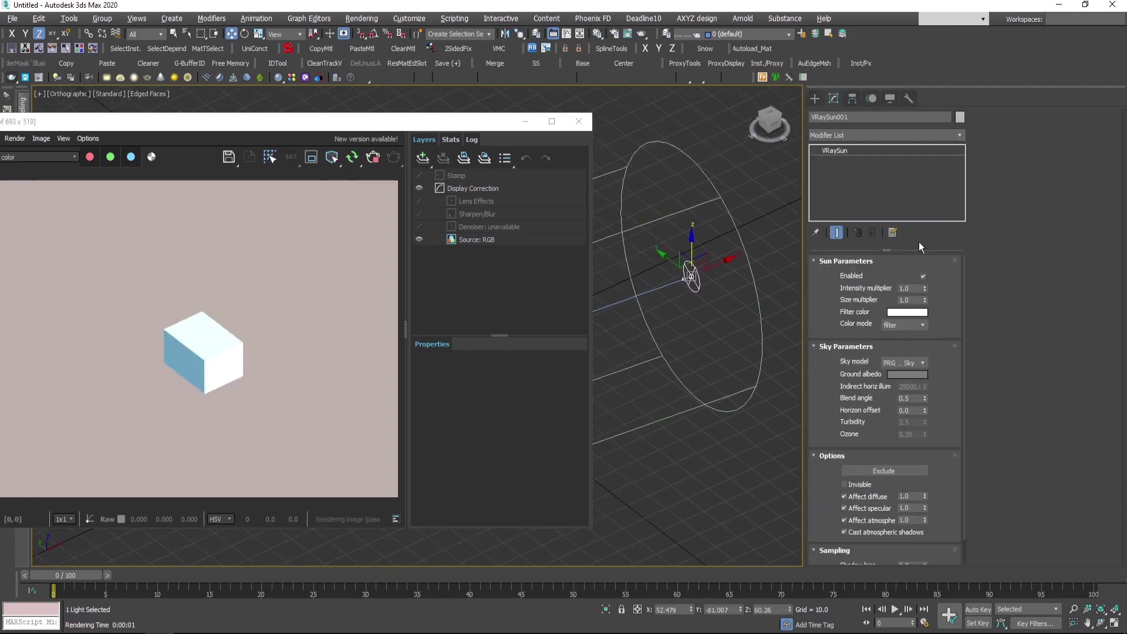
left_click(910, 287)
key("BackSpace")
key("BackSpace")
key("BackSpace")
type("0")
key("Return")
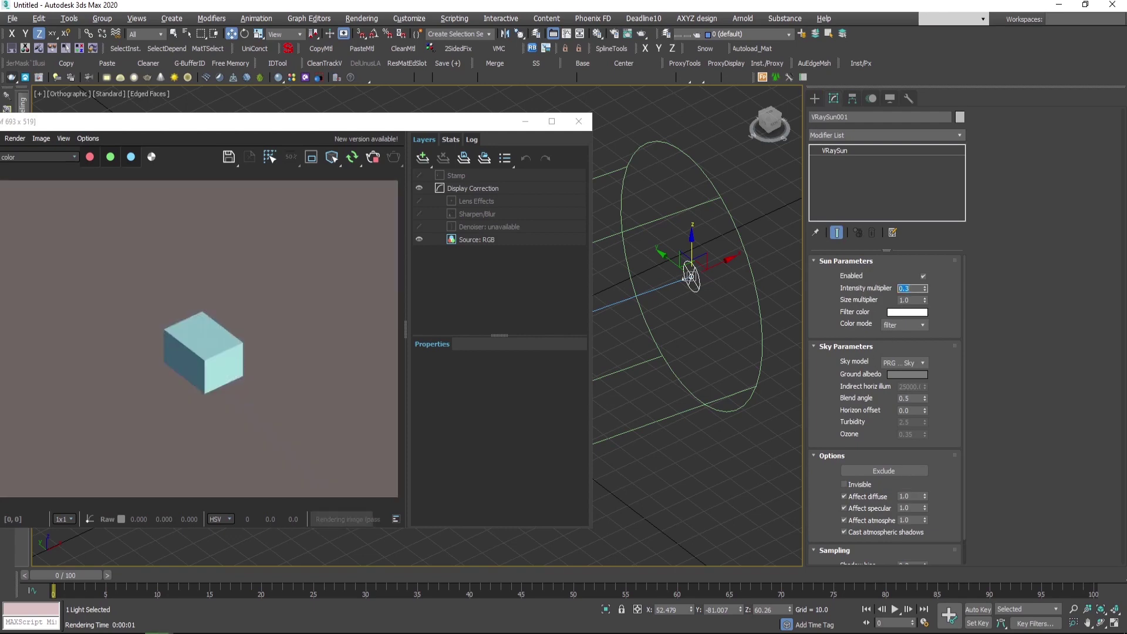
left_click(711, 155)
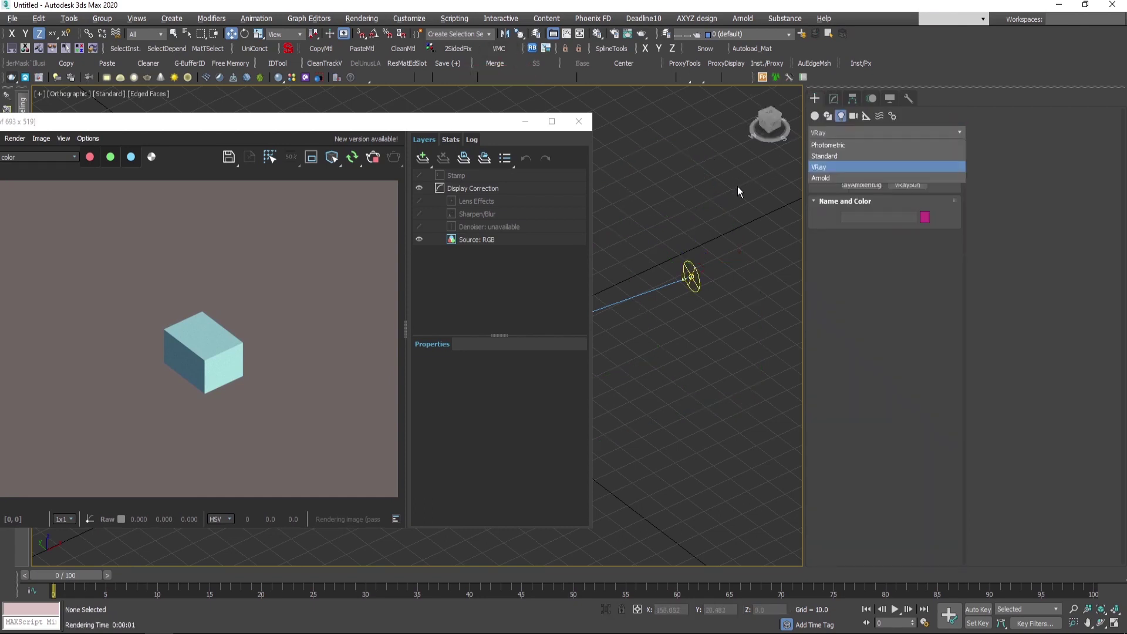
left_click(813, 116)
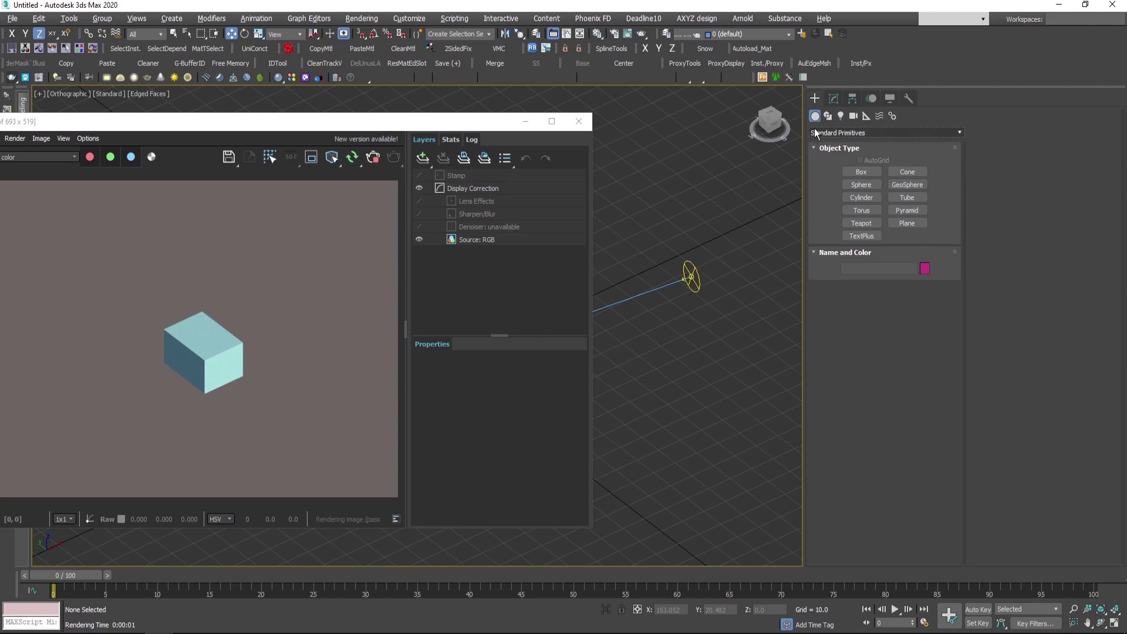
Place a VRayPlane ground under the cube from the VRay geometry category.
left_click(882, 132)
left_click(837, 301)
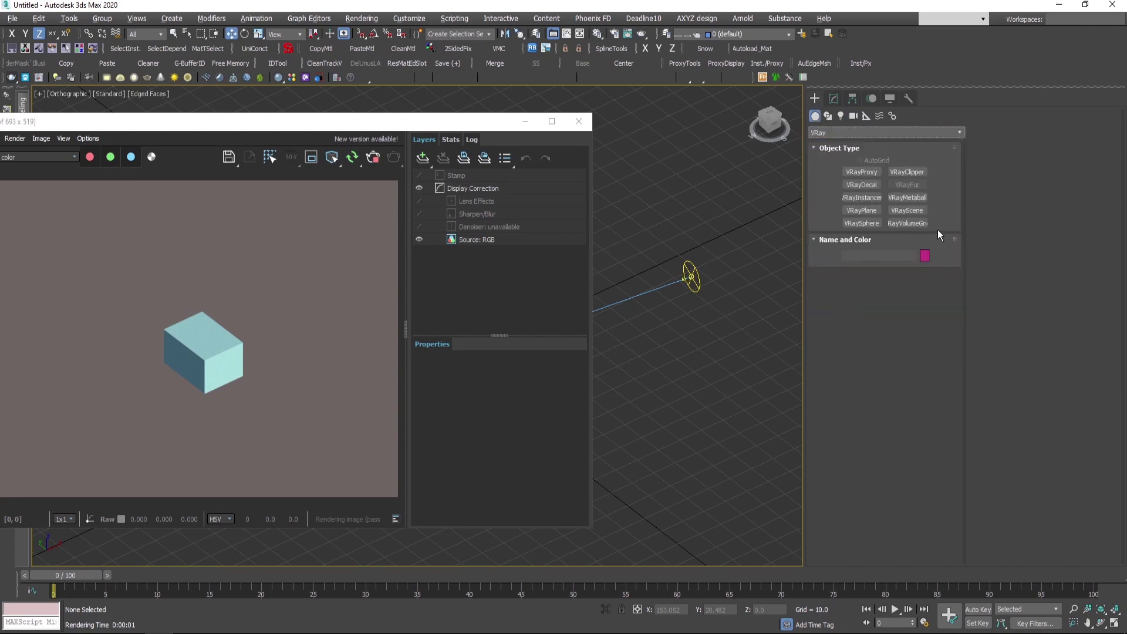
left_click(876, 211)
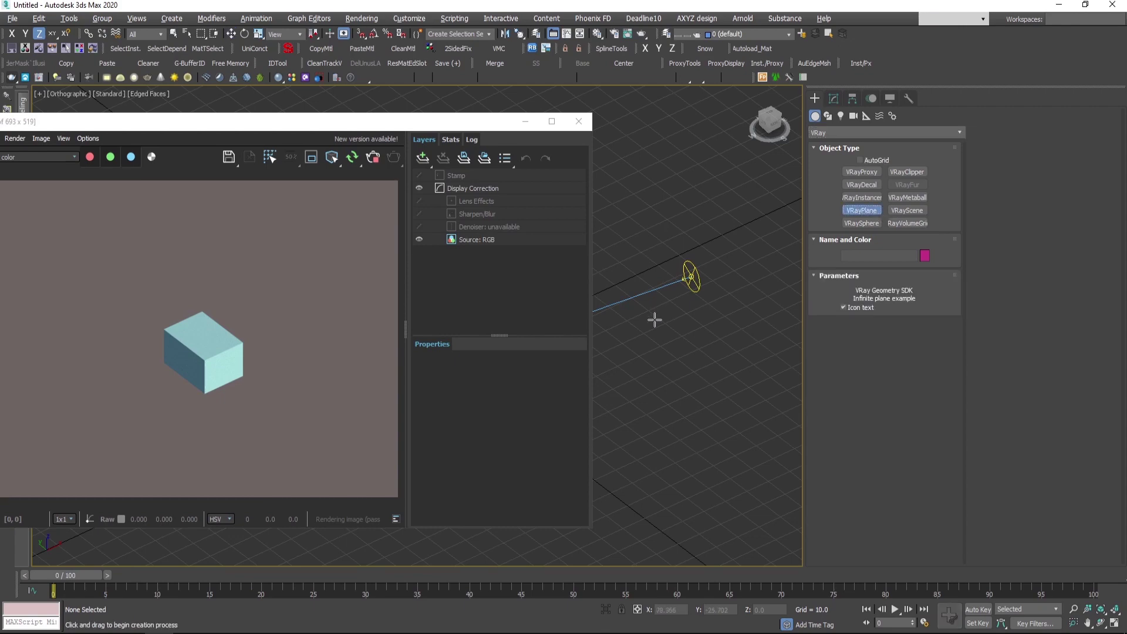
left_click(655, 320)
scroll(663, 332, "up", 2)
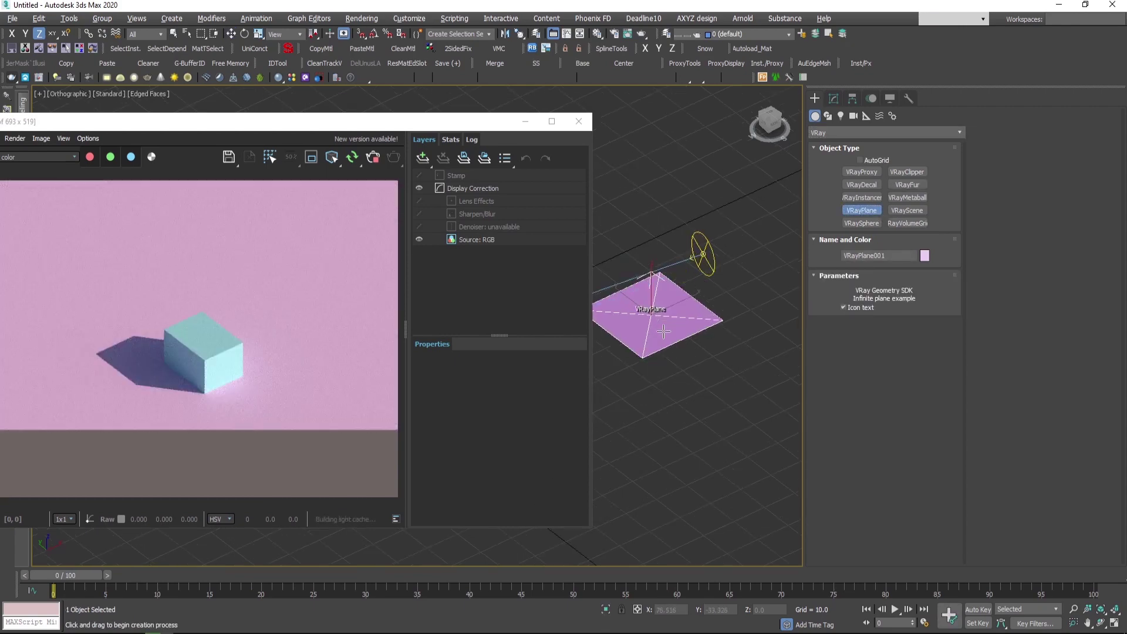
scroll(660, 326, "up", 1)
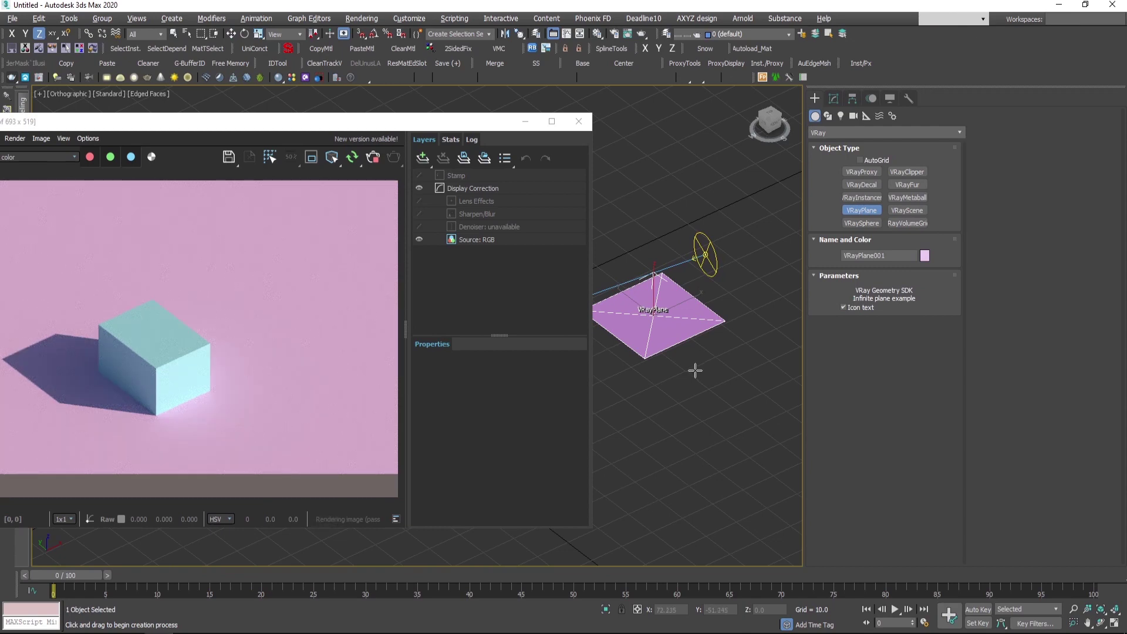
key("m")
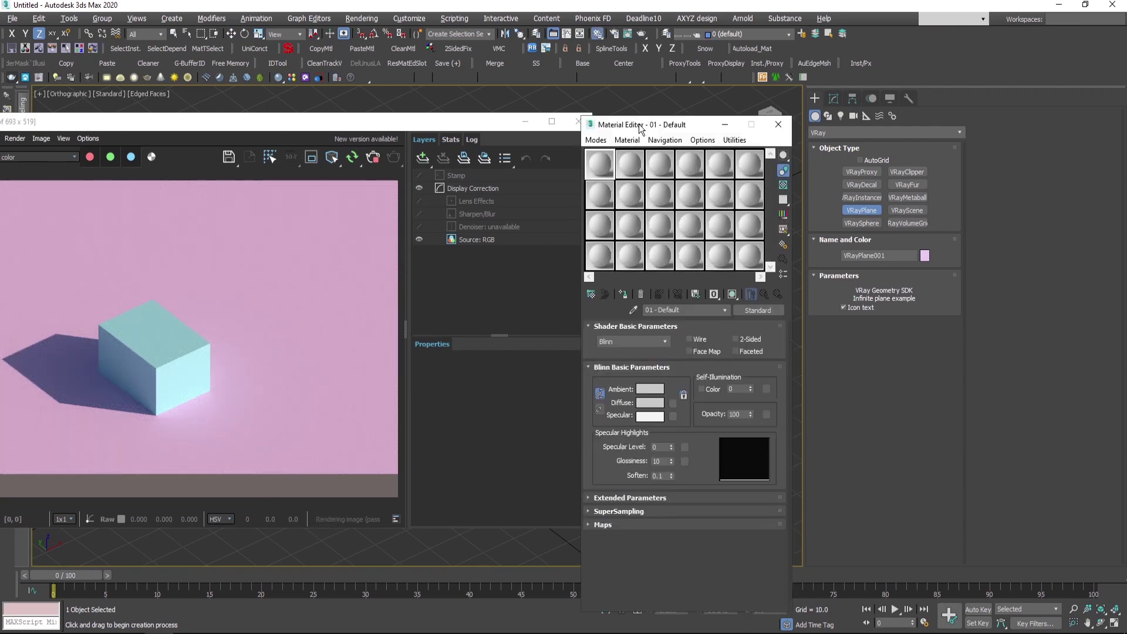
Move the Compact Material Editor aside, close it, and reposition the V-Ray Frame Buffer.
left_click_drag(641, 128, 424, 142)
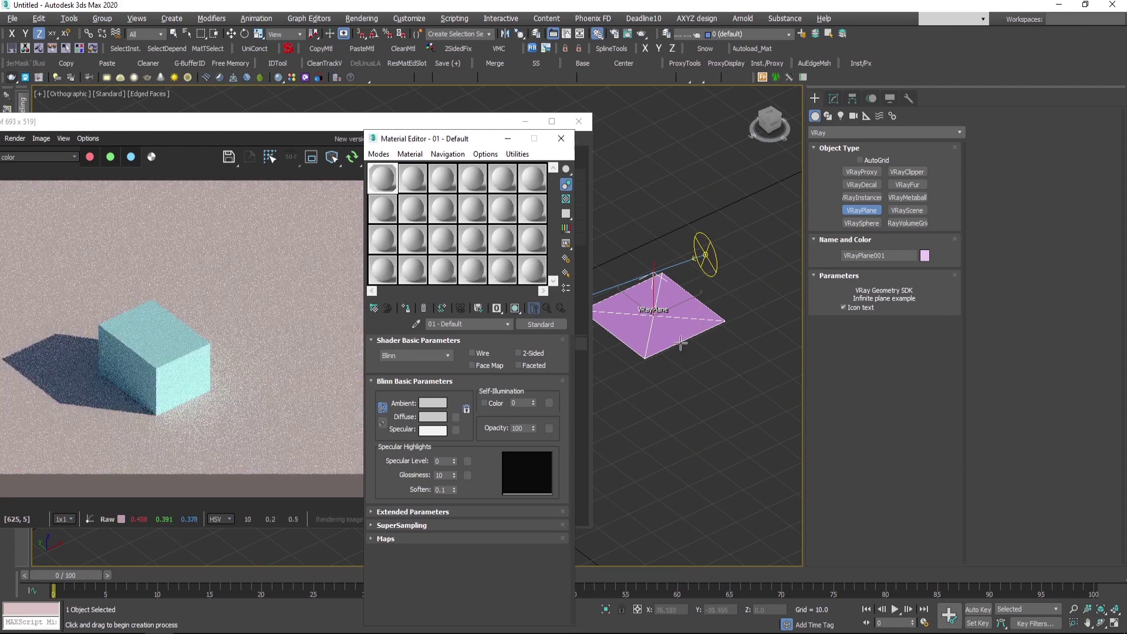
left_click(561, 138)
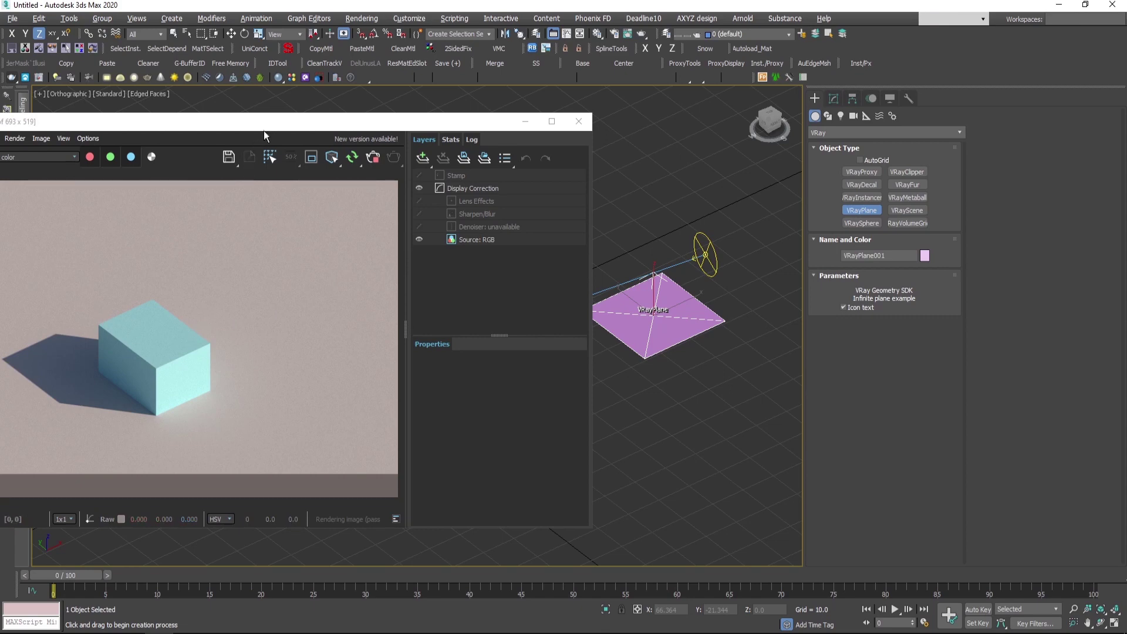
left_click_drag(266, 126, 337, 129)
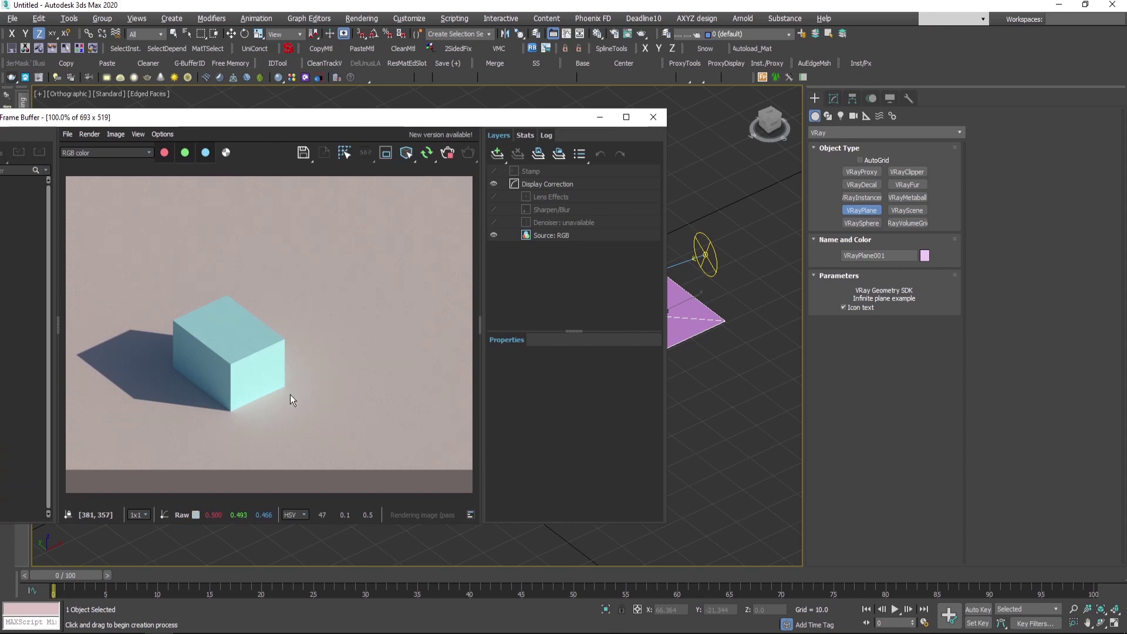
Delete the stray VRayPlane002, switch to Move, and bring up Environment and Effects.
left_click_drag(329, 116, 178, 114)
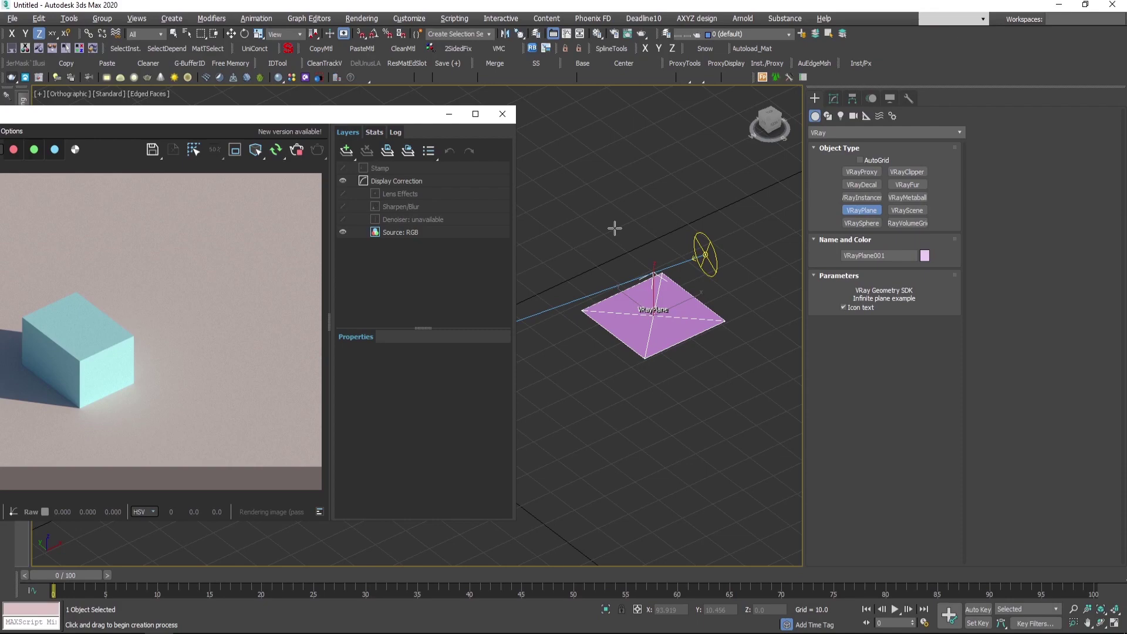
left_click(612, 219)
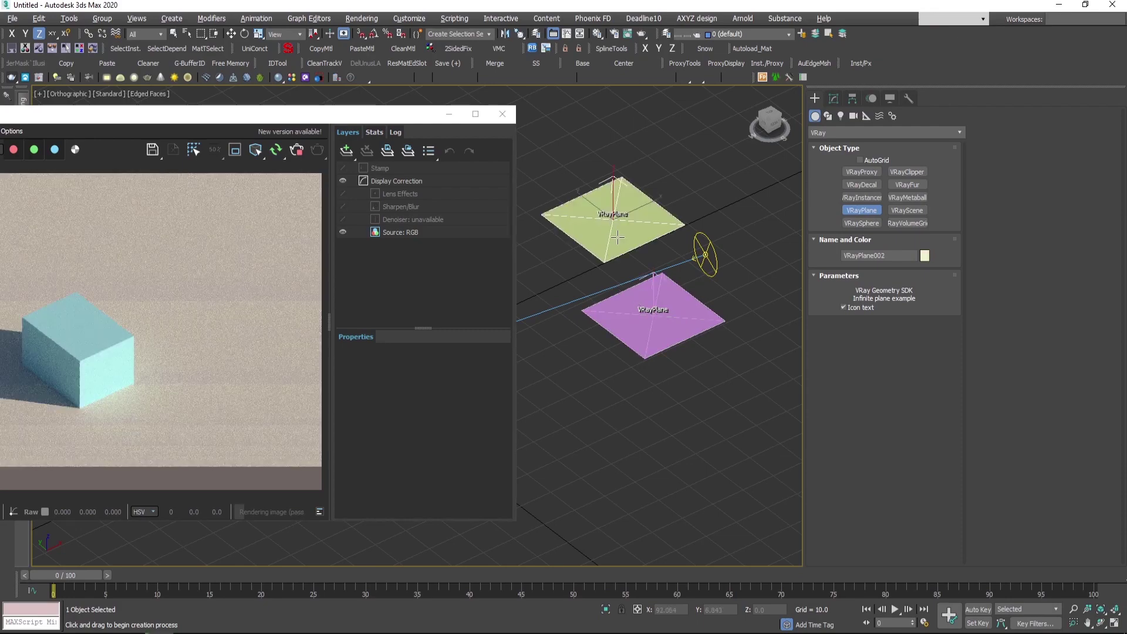
key("Delete")
key("w")
key("8")
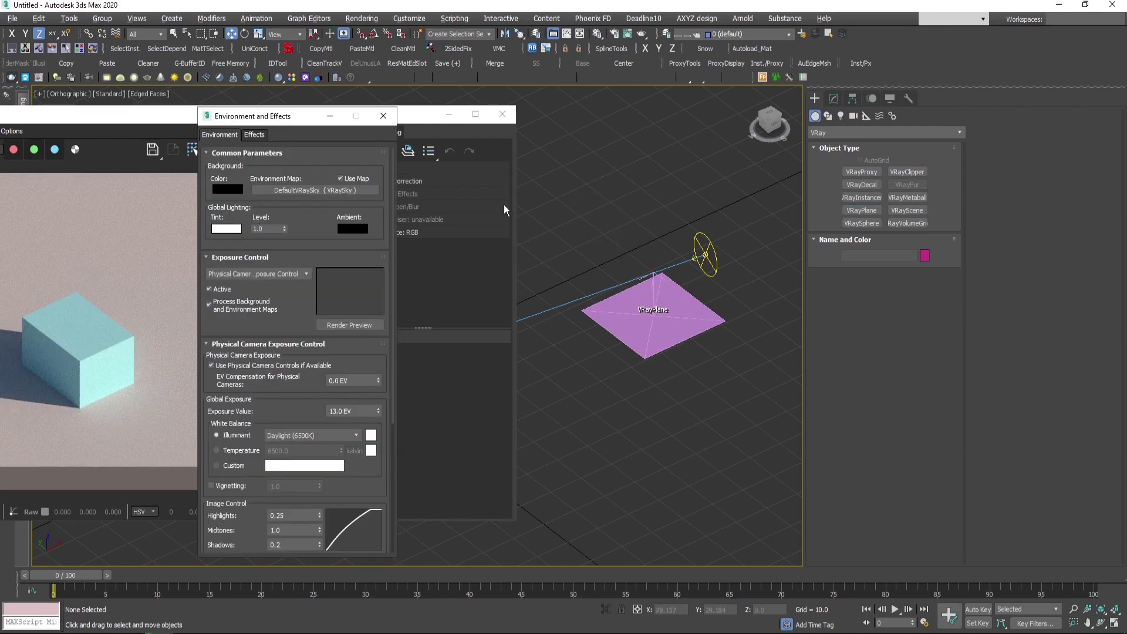
Select the 13.0 EV Exposure Value field, then select VRaySun001 to show its Sun and Sky Parameters.
left_click(354, 413)
left_click(711, 277)
left_click(833, 99)
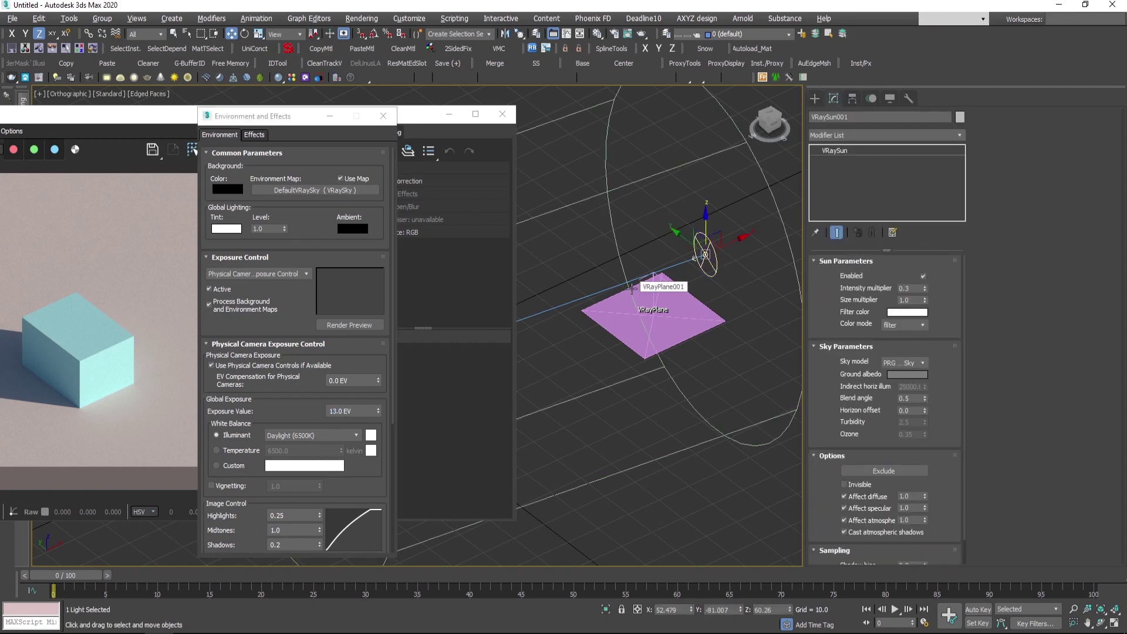
Drop the VRaySun low beside the ground plane and shift it along X to cast the box's long leftward shadow.
left_click(383, 115)
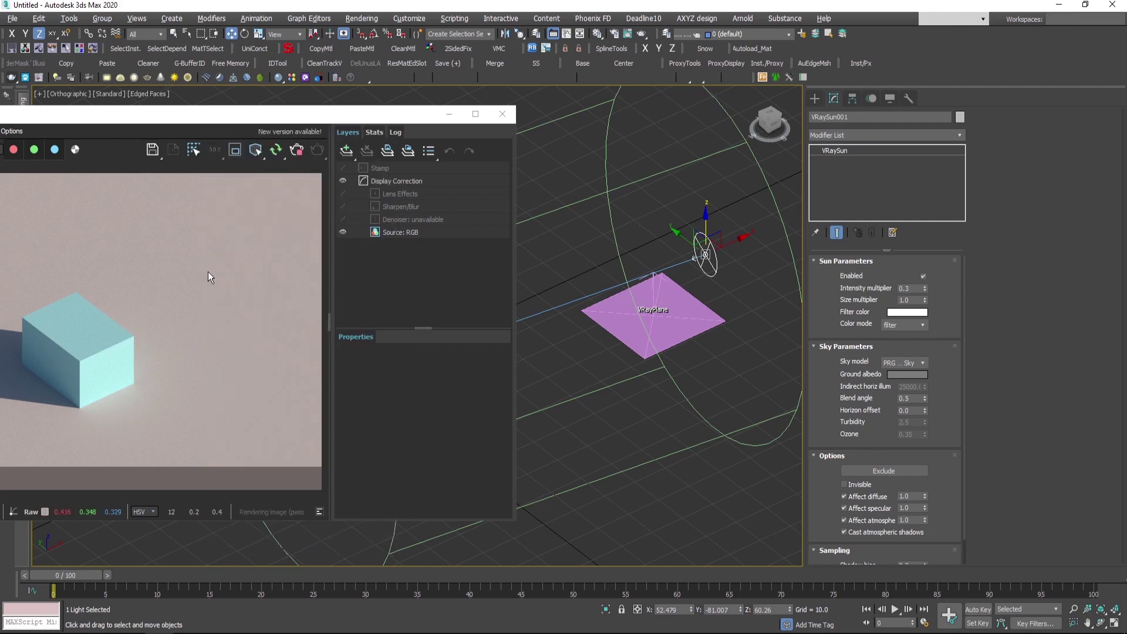
left_click_drag(226, 109, 330, 105)
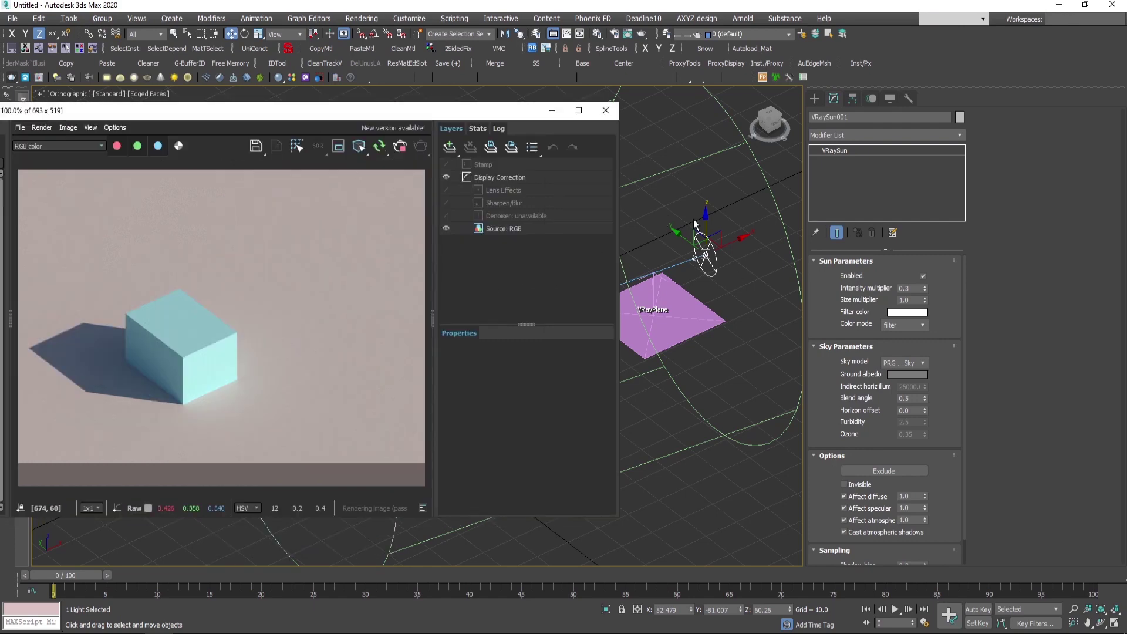
left_click_drag(704, 225, 705, 157)
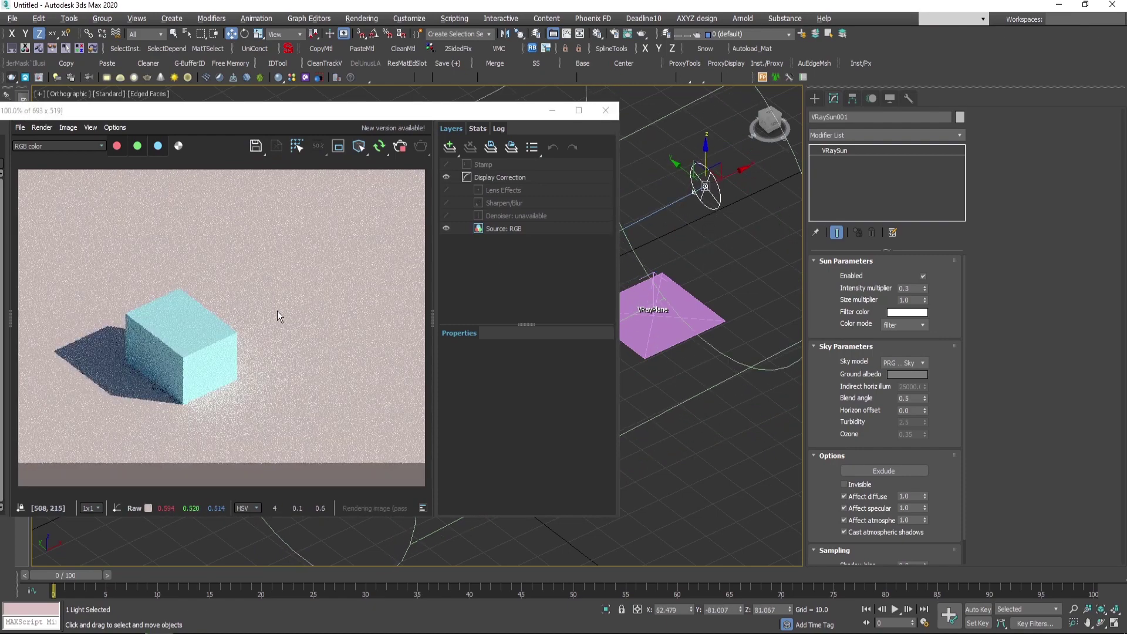
left_click_drag(712, 154, 699, 245)
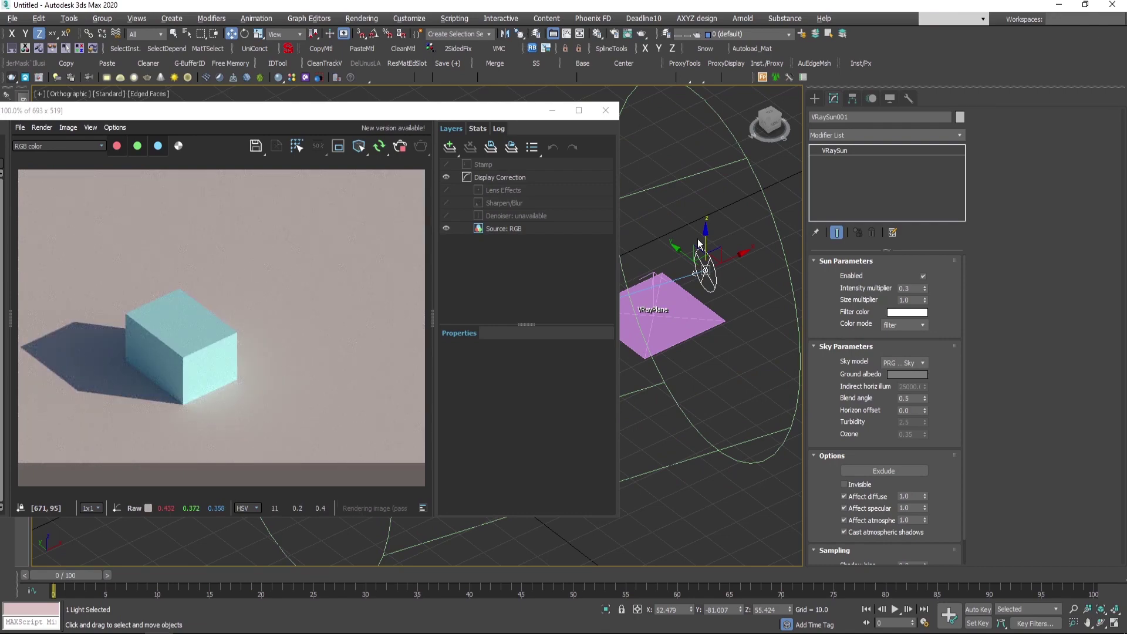
left_click_drag(731, 253, 701, 335)
left_click(719, 371)
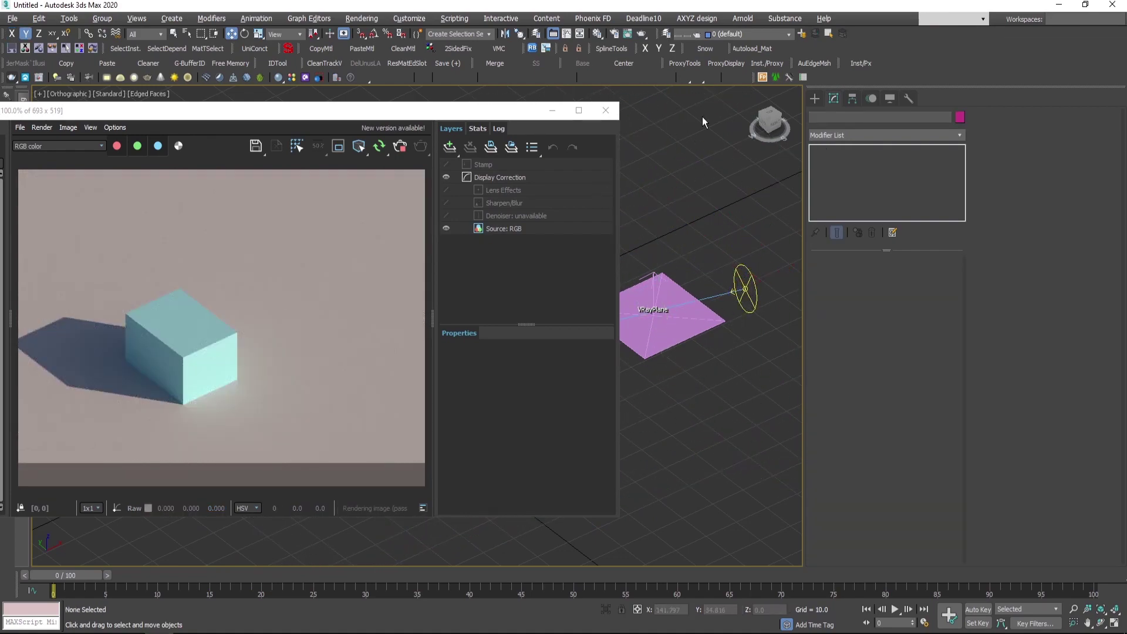